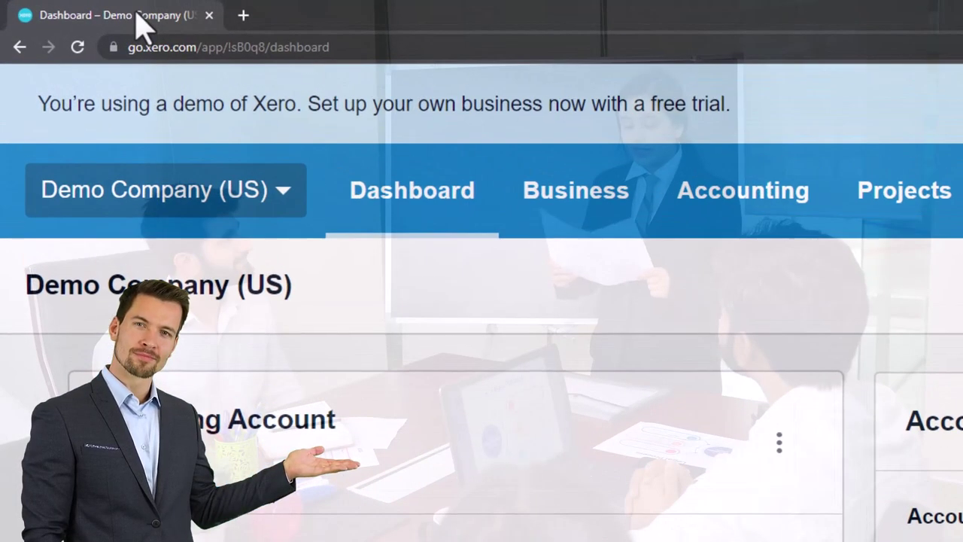
# Duplicate the Demo Company (US) dashboard browser tab twice
pyautogui.rightClick(136, 15)
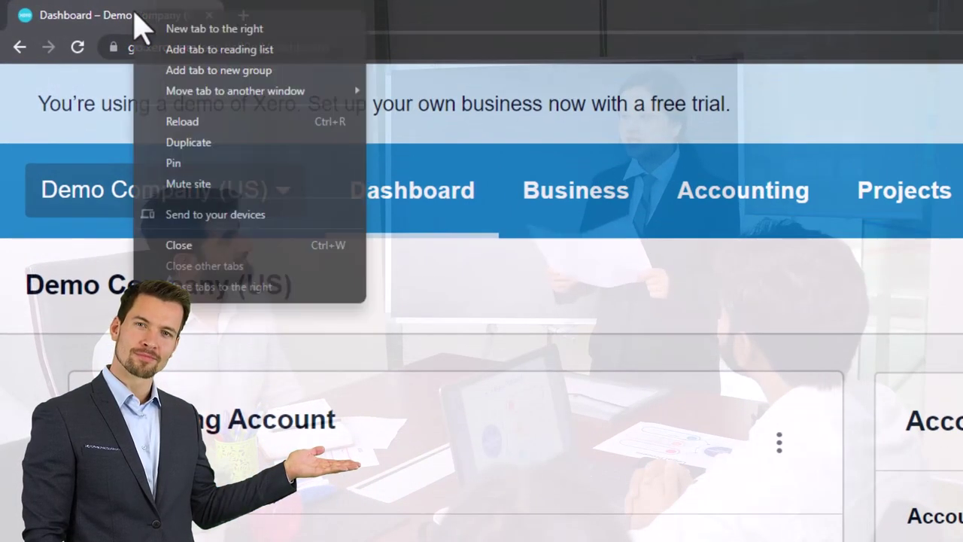
pyautogui.click(189, 143)
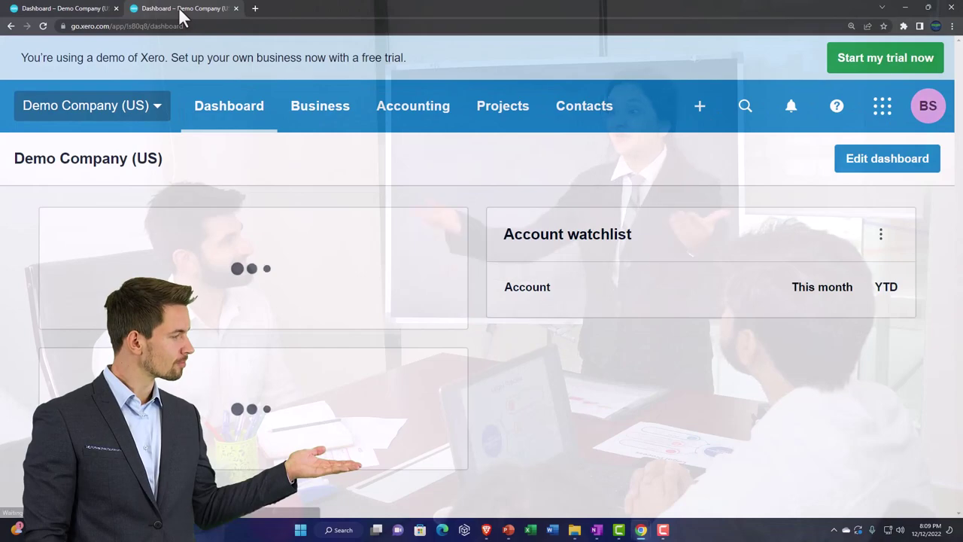
pyautogui.rightClick(181, 14)
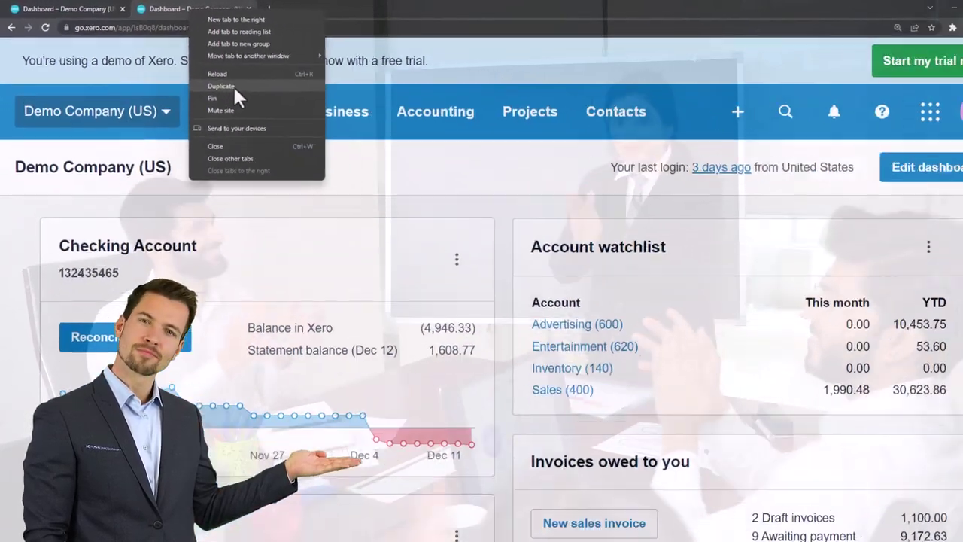
pyautogui.click(322, 126)
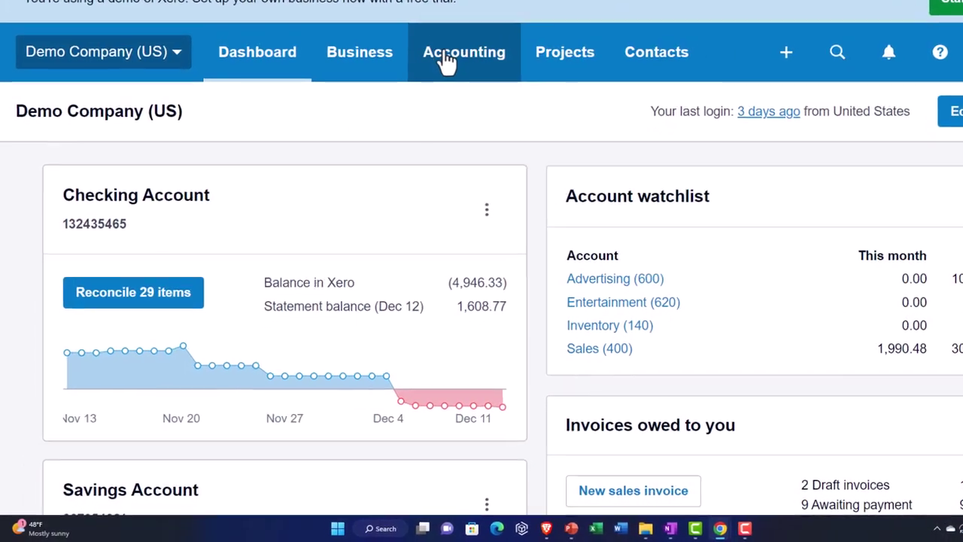
# Open the Balance Sheet report in the second tab and the Income Statement (Profit and Loss) in the third
pyautogui.click(397, 114)
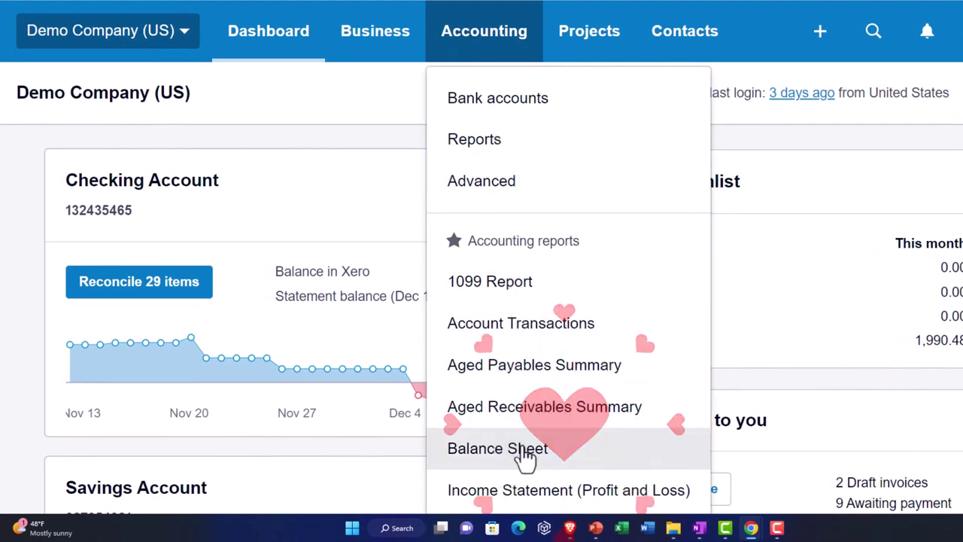
pyautogui.click(584, 449)
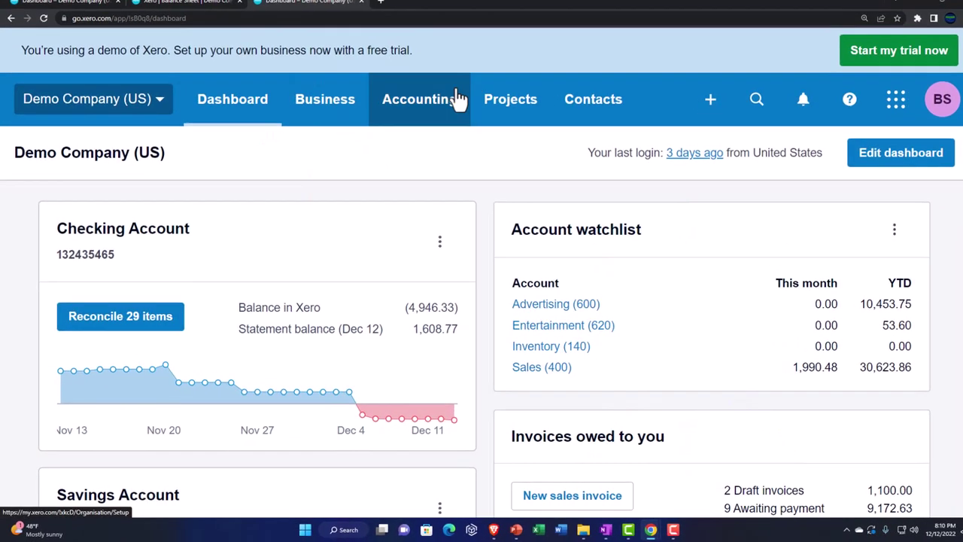
pyautogui.click(452, 106)
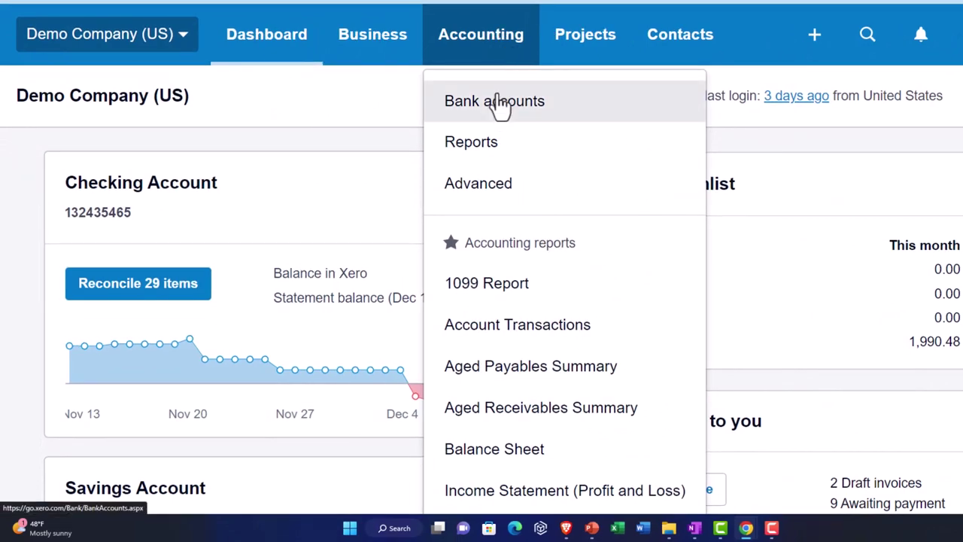
pyautogui.click(570, 492)
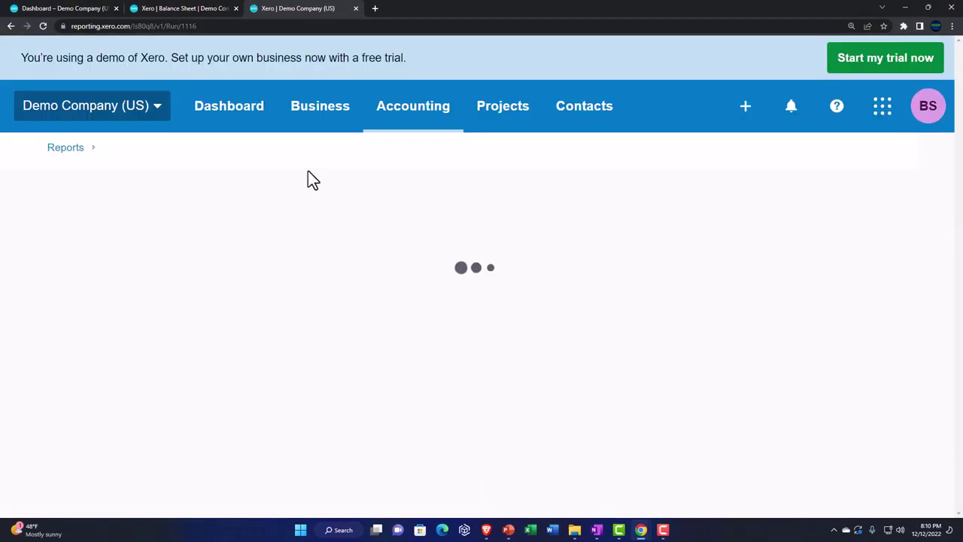
# Set the Balance Sheet's date to Dec 31, 2022 and update the report
pyautogui.click(206, 9)
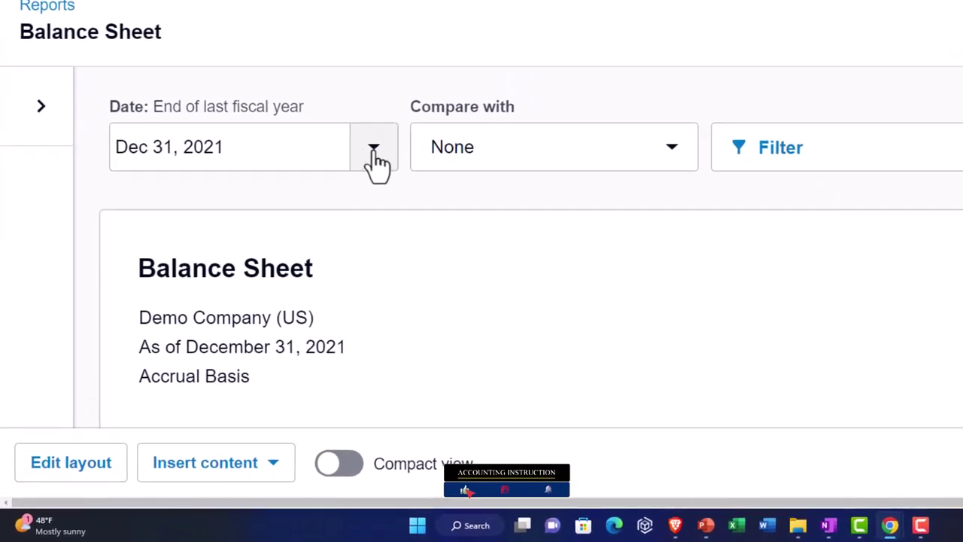
pyautogui.click(269, 257)
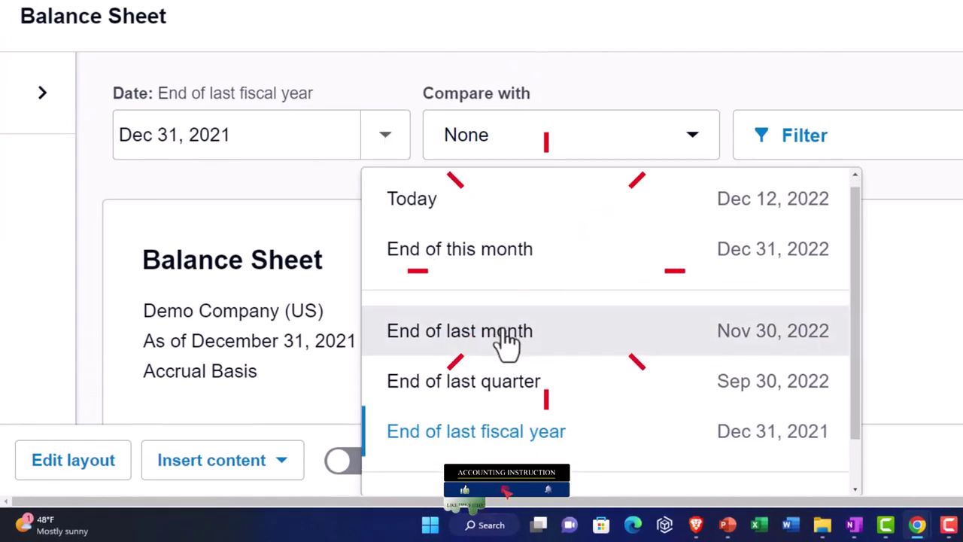
pyautogui.scroll(-1, 506, 342)
pyautogui.click(494, 447)
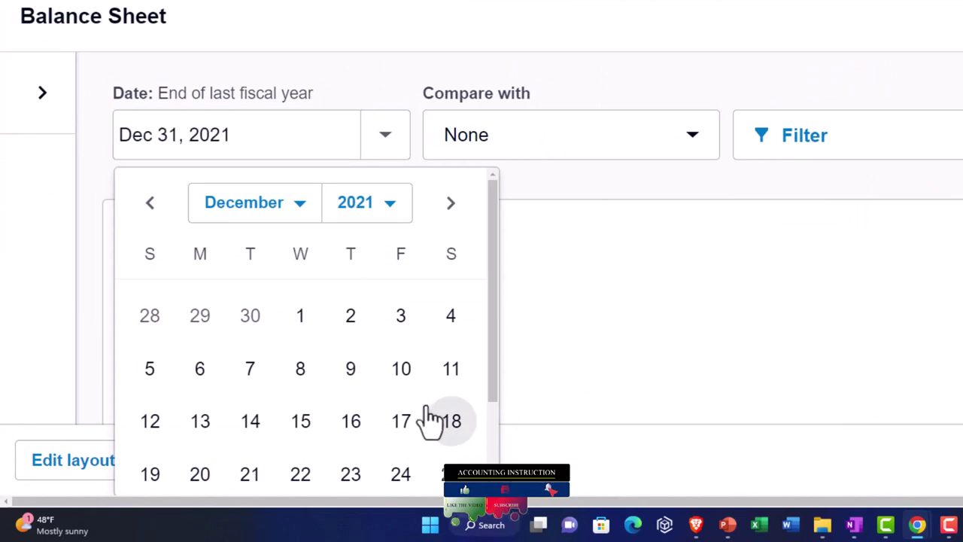
pyautogui.click(392, 209)
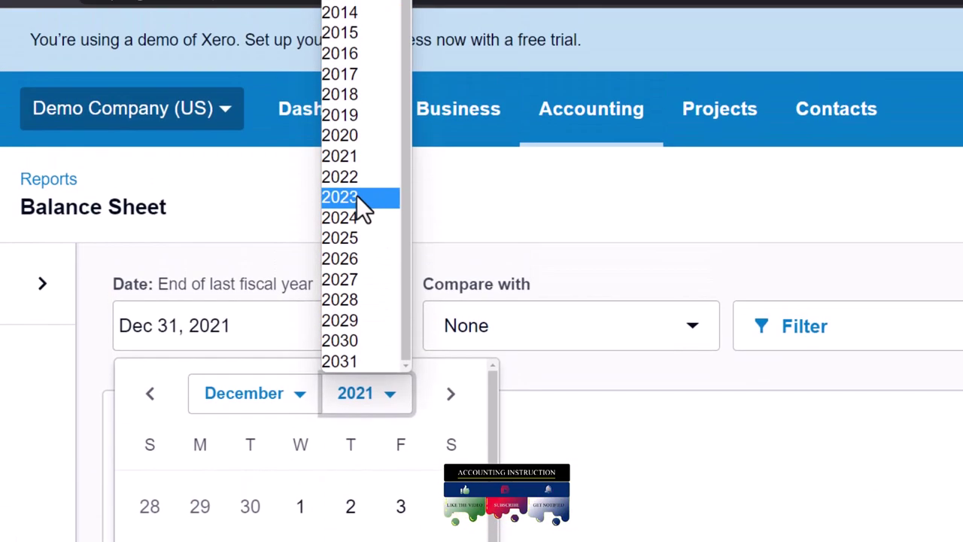
pyautogui.click(355, 180)
pyautogui.scroll(-1, 459, 451)
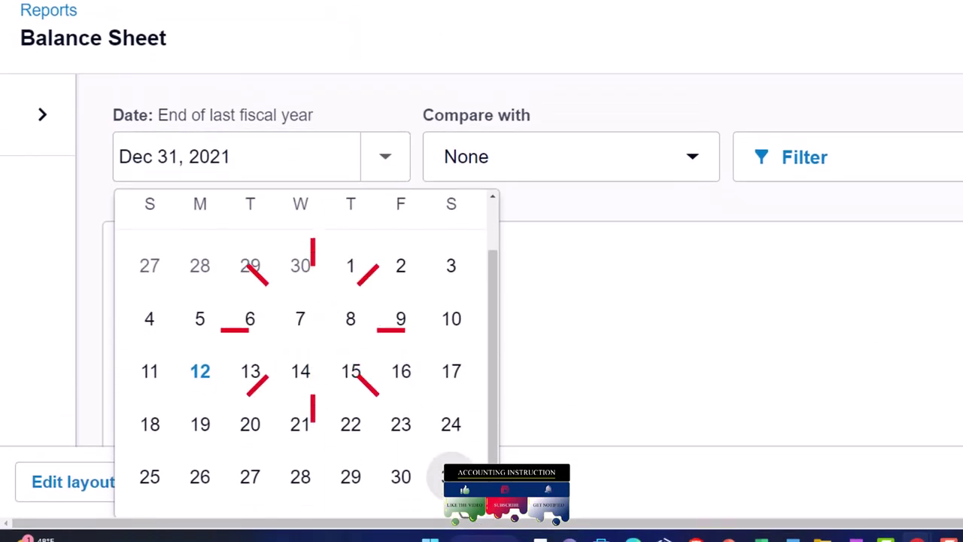
pyautogui.click(451, 476)
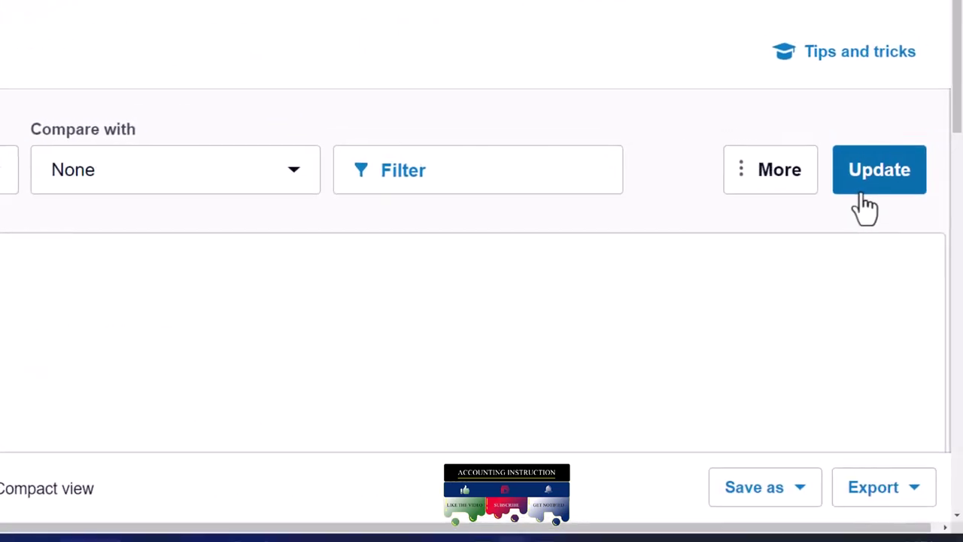
pyautogui.click(863, 190)
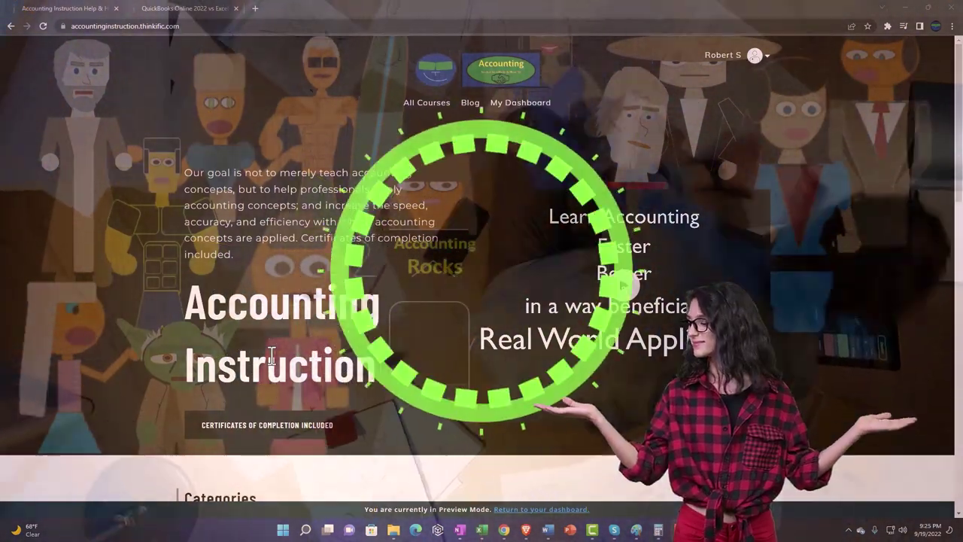
# Browse the course categories on the Accounting Instruction site and the lesson sections of the QuickBooks Online 2022 course
pyautogui.scroll(-5, 132, 413)
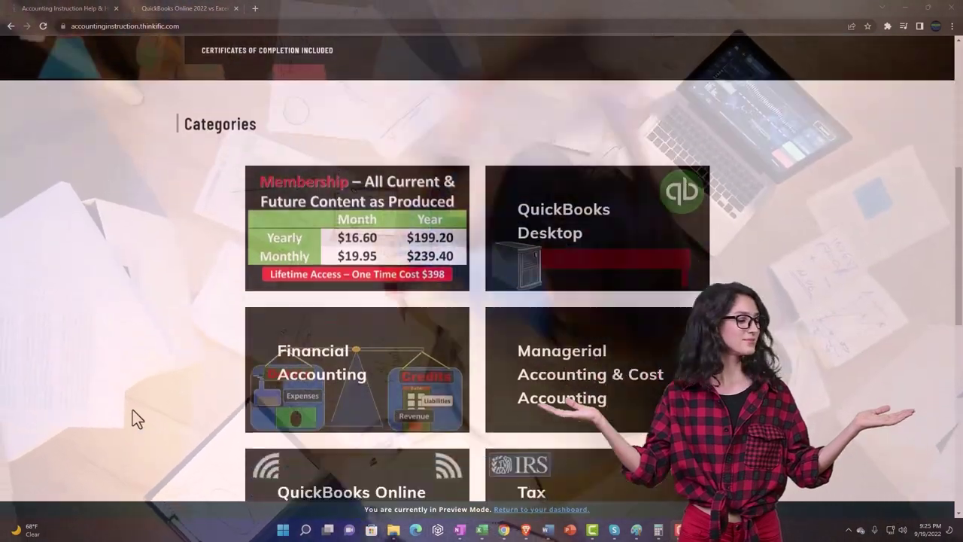
pyautogui.scroll(-2, 133, 413)
pyautogui.scroll(-2, 133, 412)
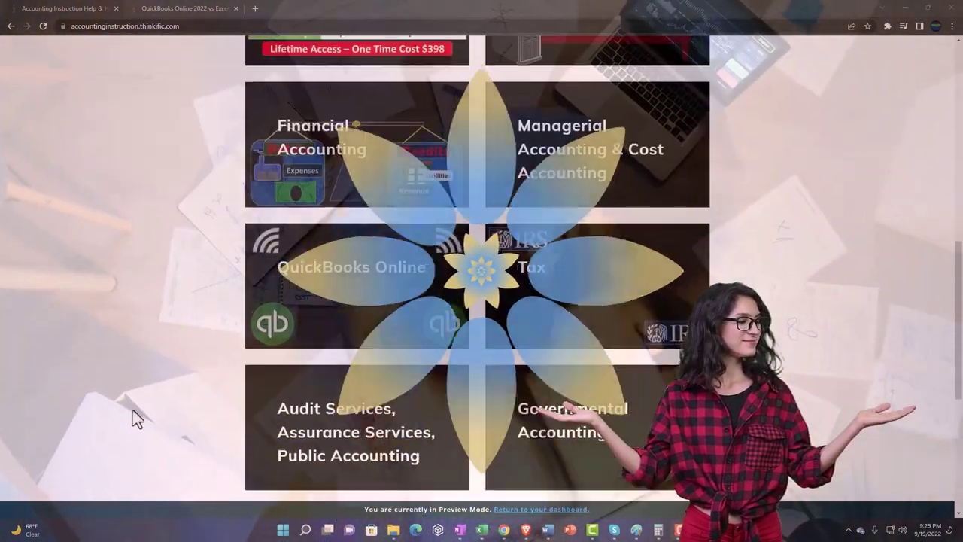
pyautogui.scroll(-5, 132, 411)
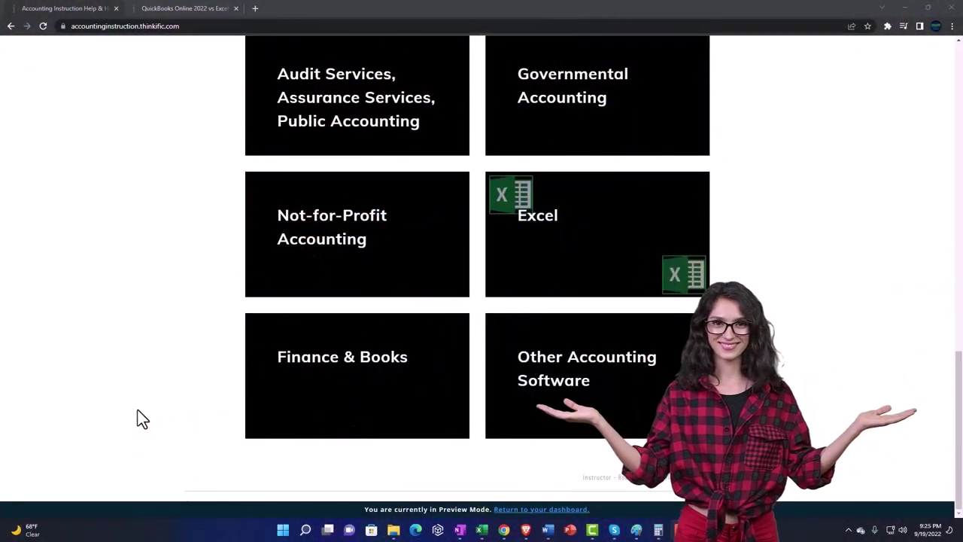
pyautogui.click(174, 15)
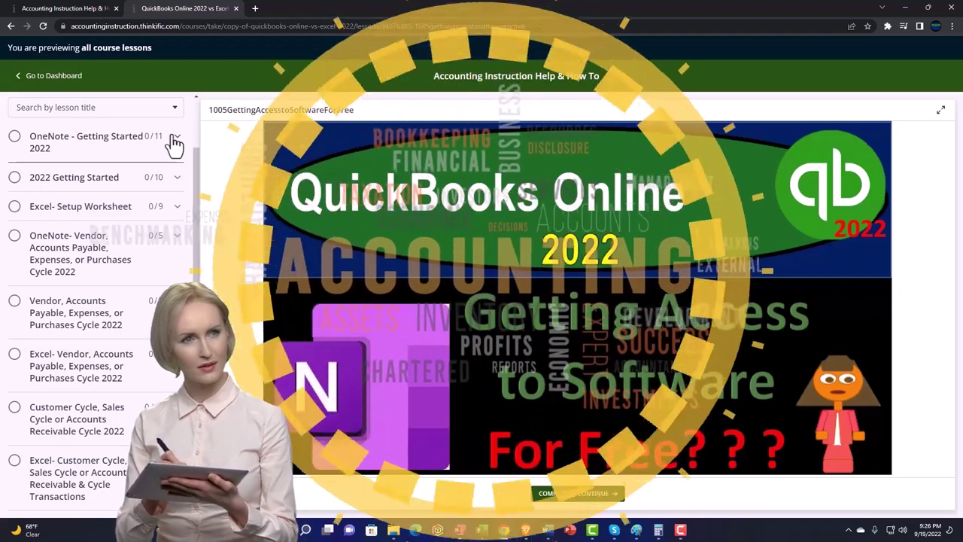
pyautogui.click(173, 143)
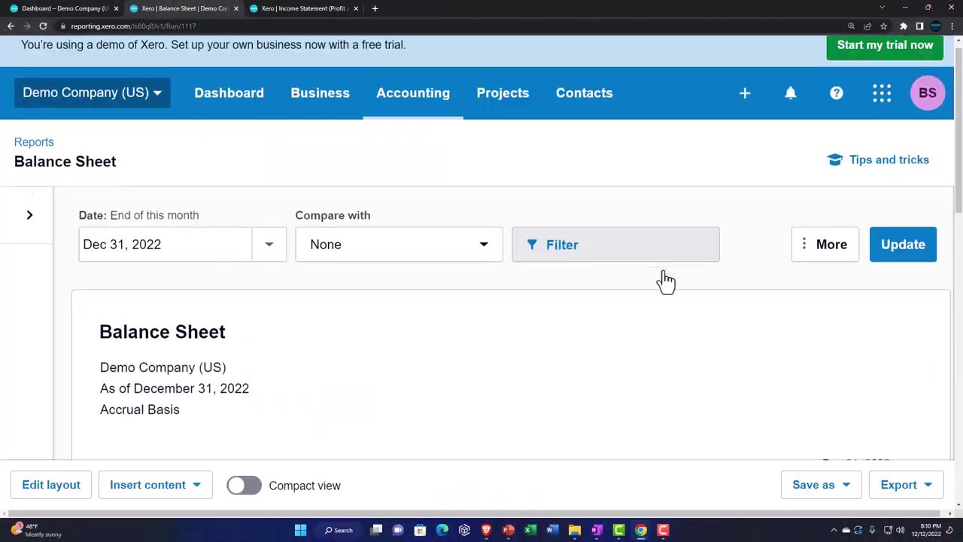
# Review the assets on the Balance Sheet and find the Payroll powered by Gusto option in the demo company's list of services
pyautogui.scroll(-3, 666, 279)
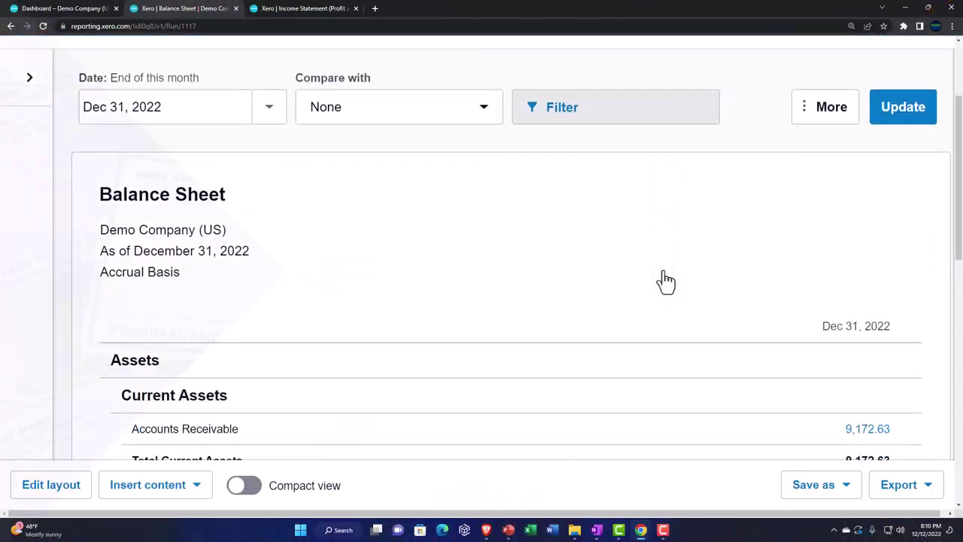
pyautogui.scroll(-2, 664, 275)
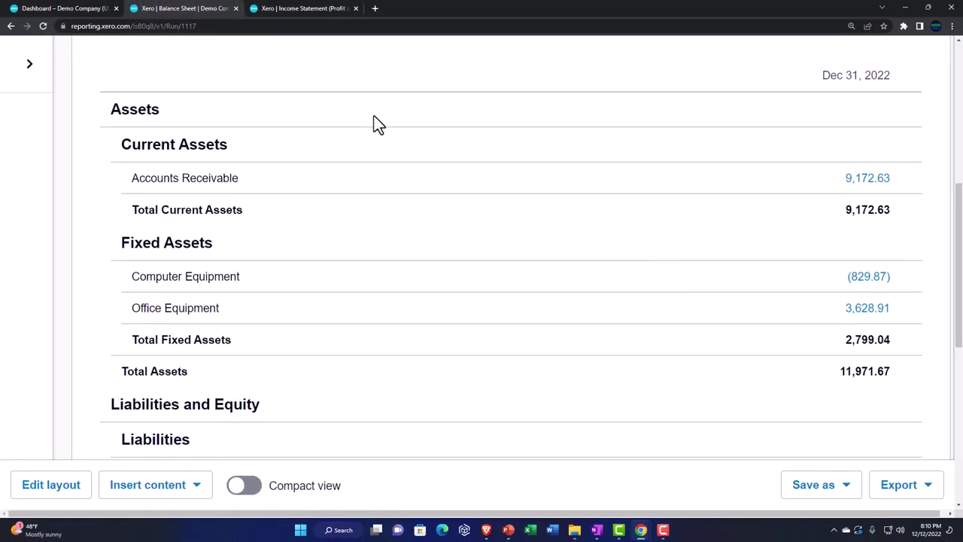
pyautogui.click(56, 8)
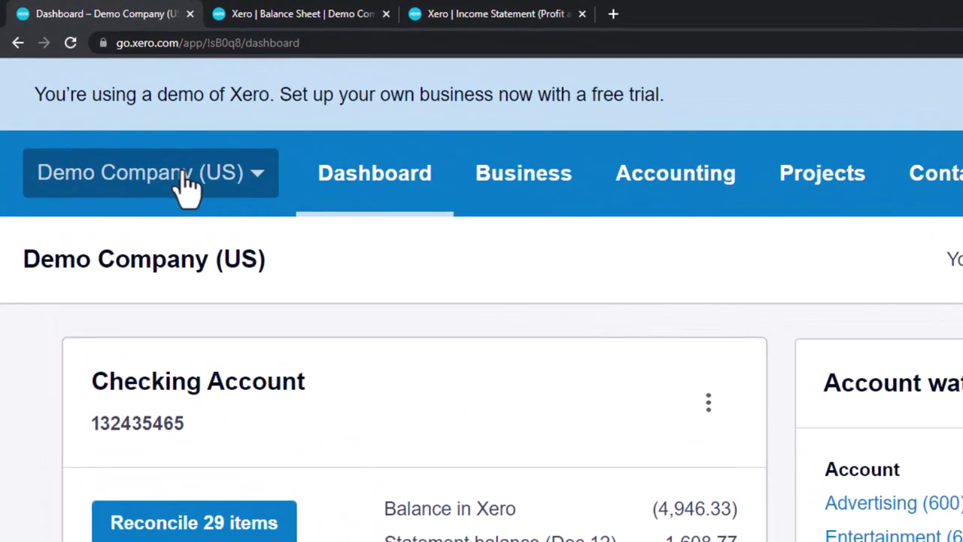
pyautogui.click(187, 185)
pyautogui.scroll(-5, 221, 436)
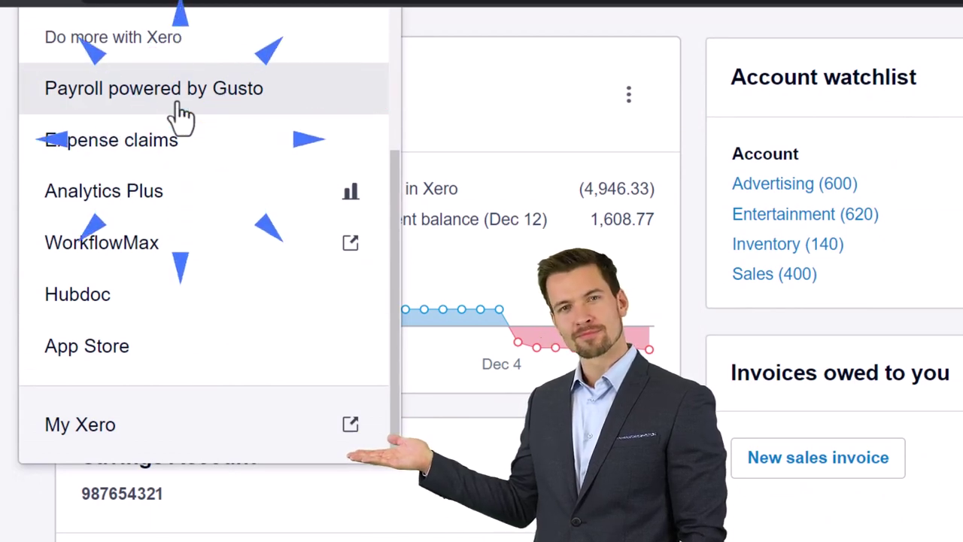
pyautogui.click(690, 97)
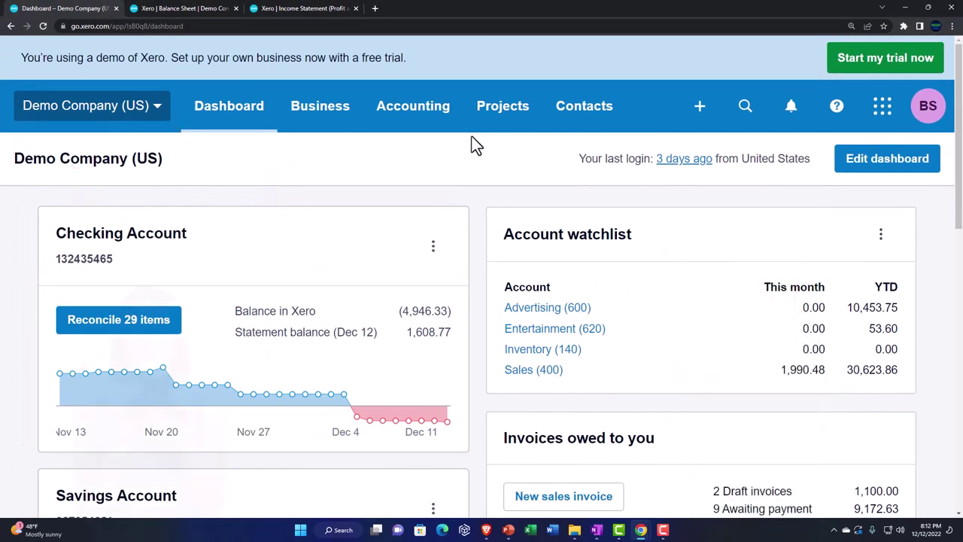
# Switch to OneNote, examine the Employees section of the accounting workflow chart, and return to the Xero dashboard
pyautogui.click(596, 530)
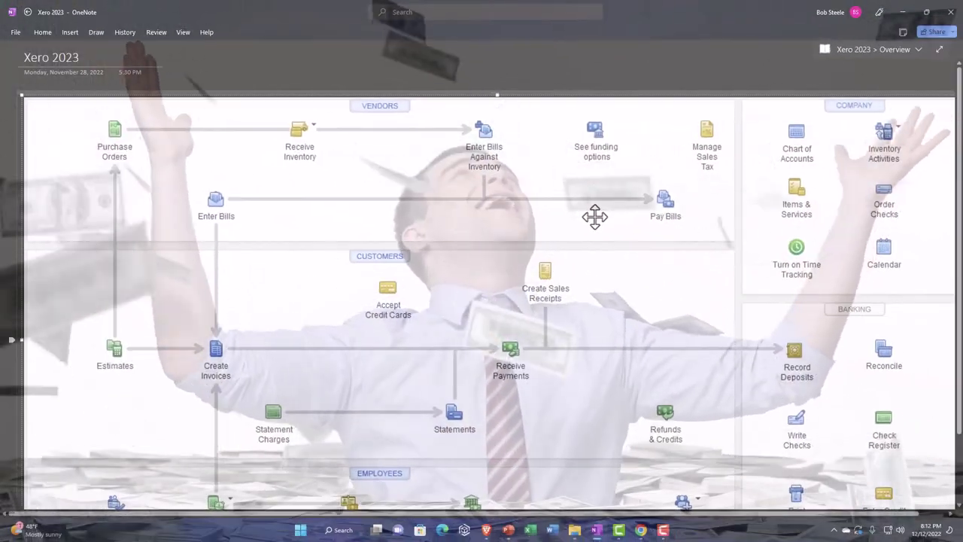
pyautogui.scroll(-5, 594, 216)
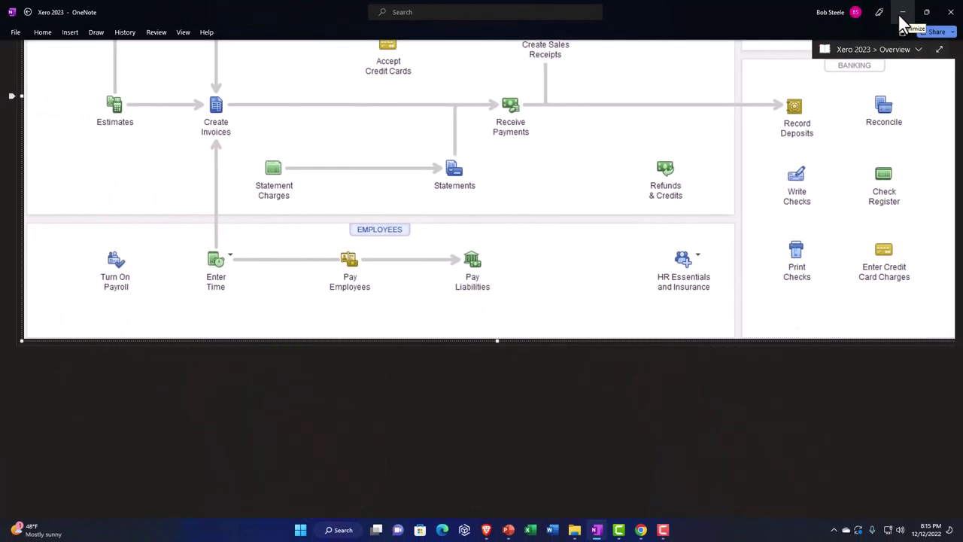
pyautogui.click(902, 18)
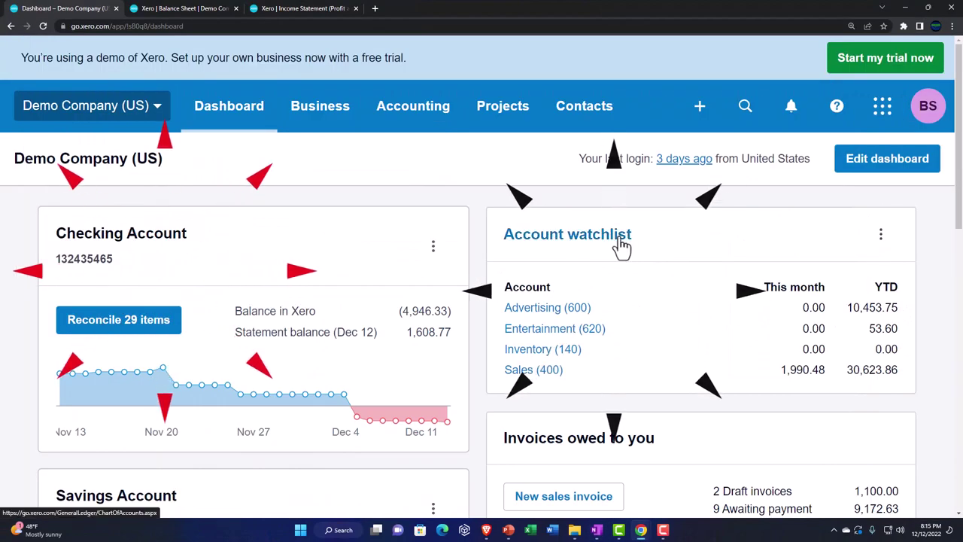
# Examine the current liabilities on the Balance Sheet for payroll-related accounts
pyautogui.click(188, 9)
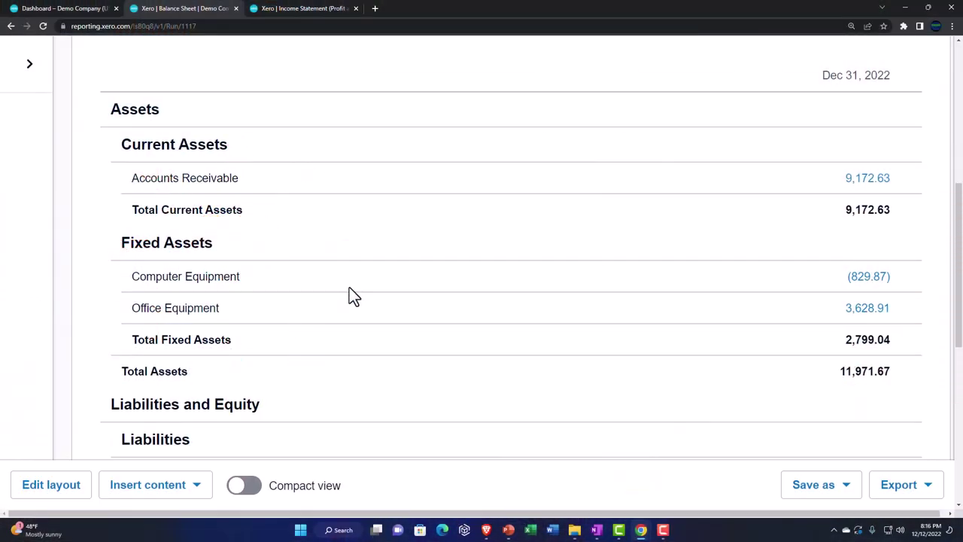
pyautogui.scroll(-1, 349, 288)
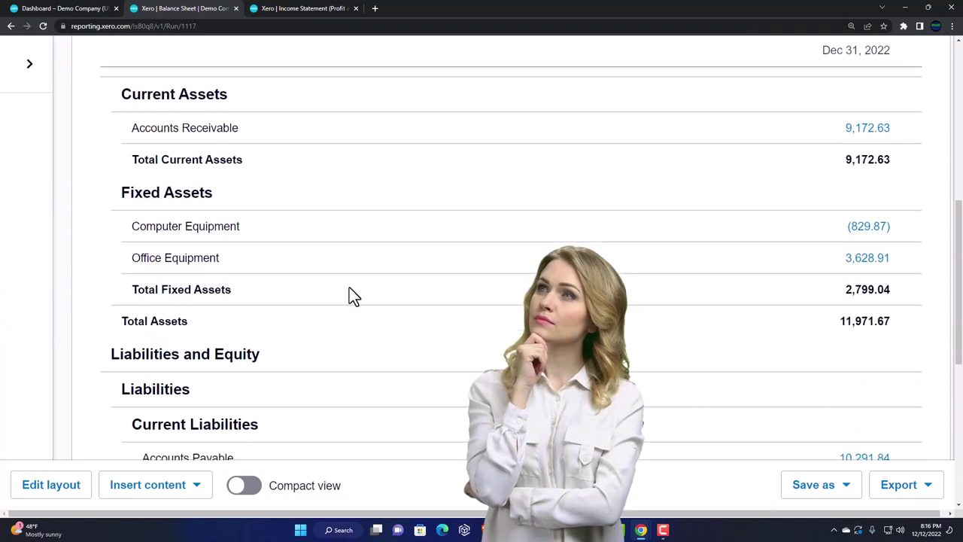
pyautogui.scroll(-4, 349, 288)
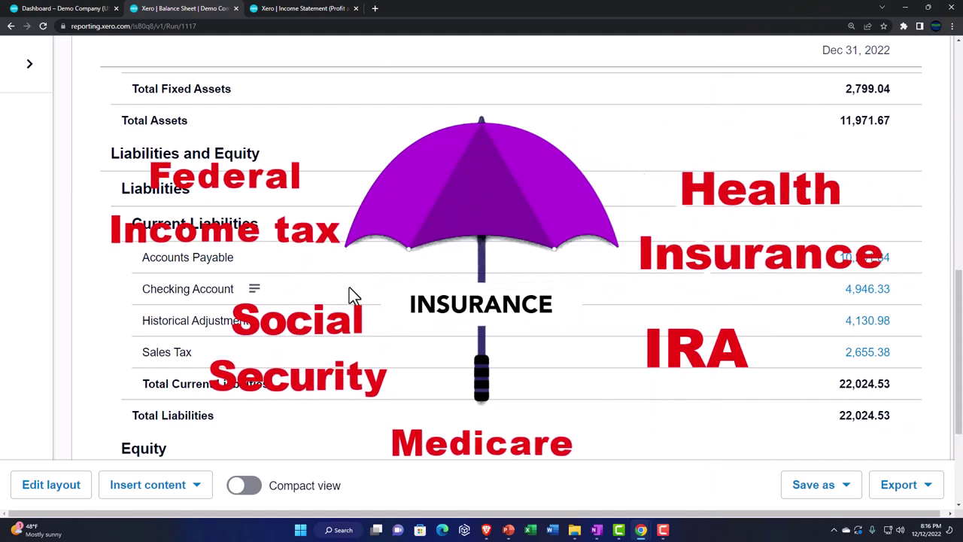
# Examine the operating expenses on the Income Statement for the Payroll Tax Expense line
pyautogui.click(295, 9)
pyautogui.scroll(-6, 396, 291)
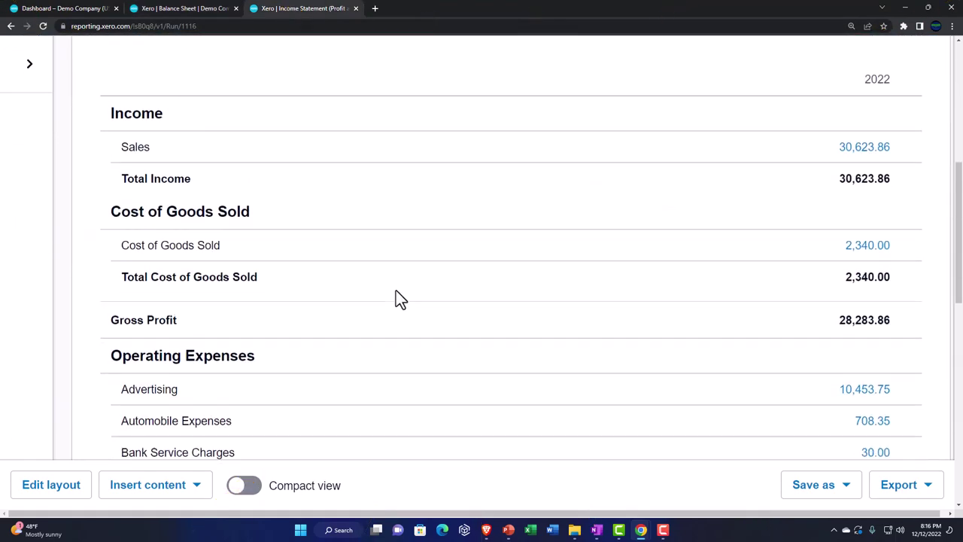
pyautogui.scroll(-5, 396, 298)
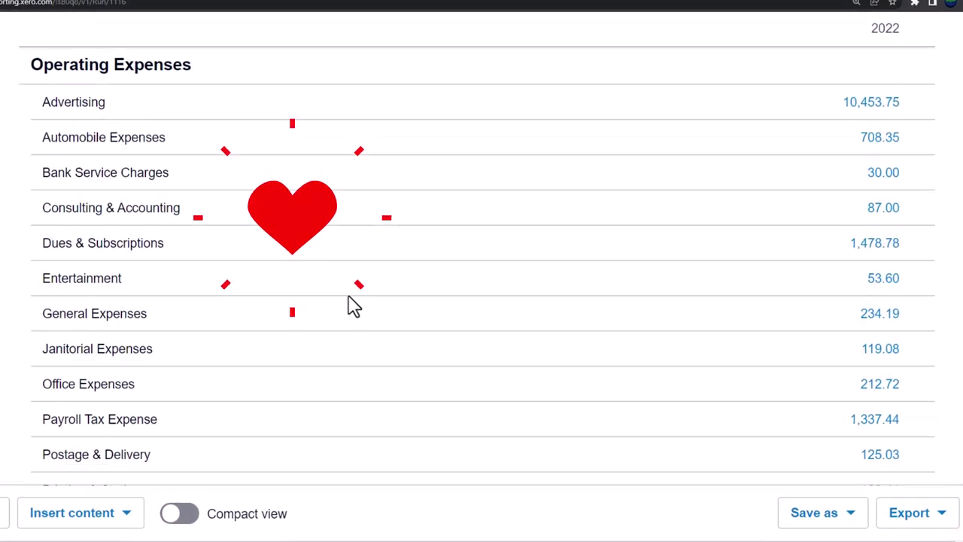
pyautogui.scroll(-1, 267, 312)
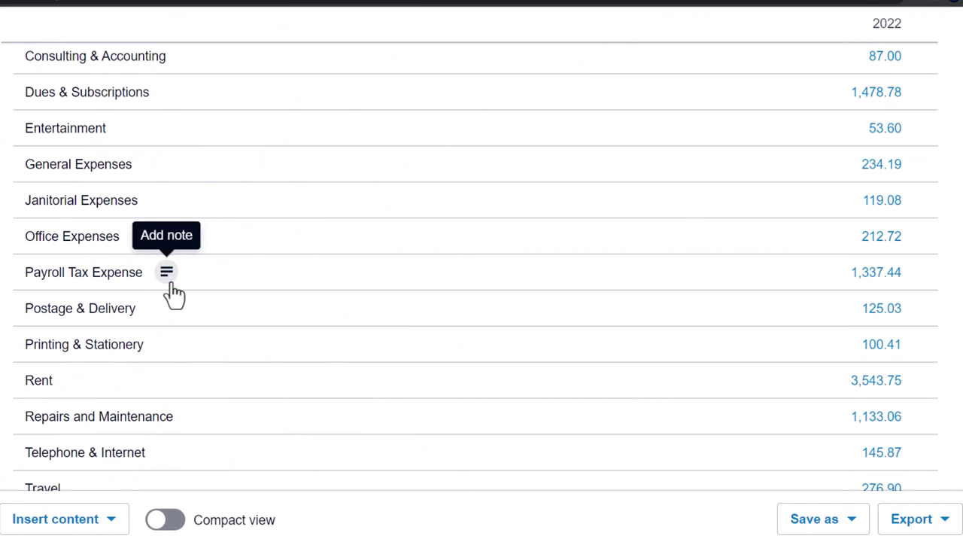
pyautogui.scroll(-1, 127, 293)
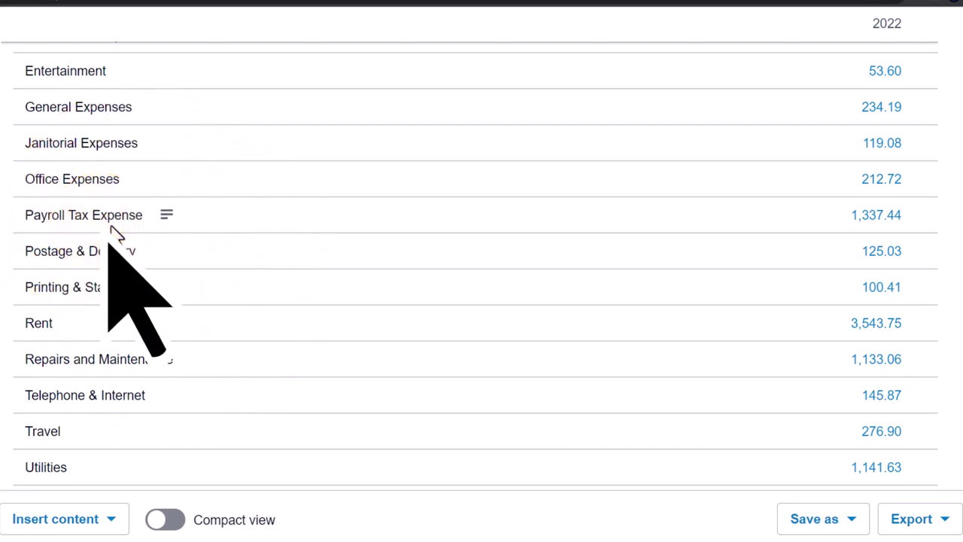
# Duplicate the Income Statement tab and open the Reports list in the duplicate
pyautogui.rightClick(301, 9)
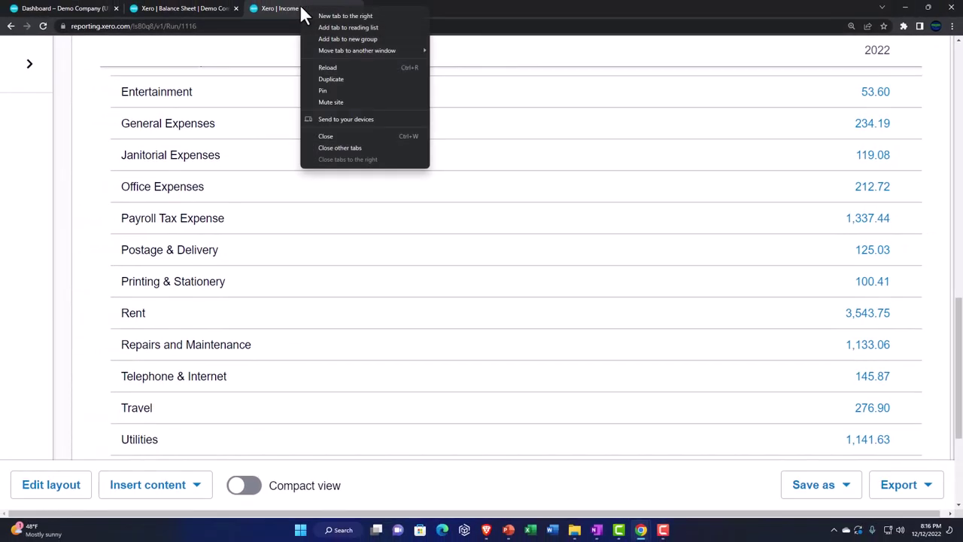
pyautogui.click(331, 79)
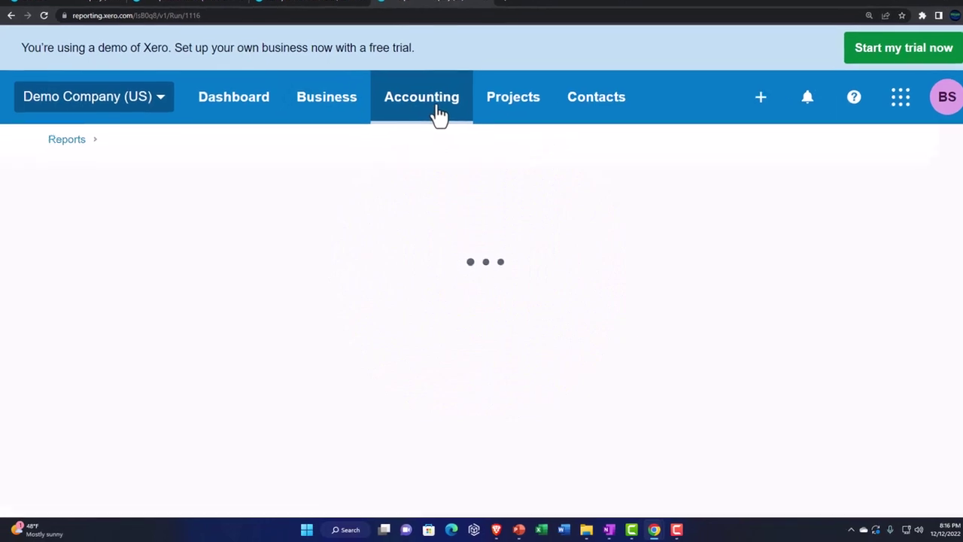
pyautogui.click(421, 114)
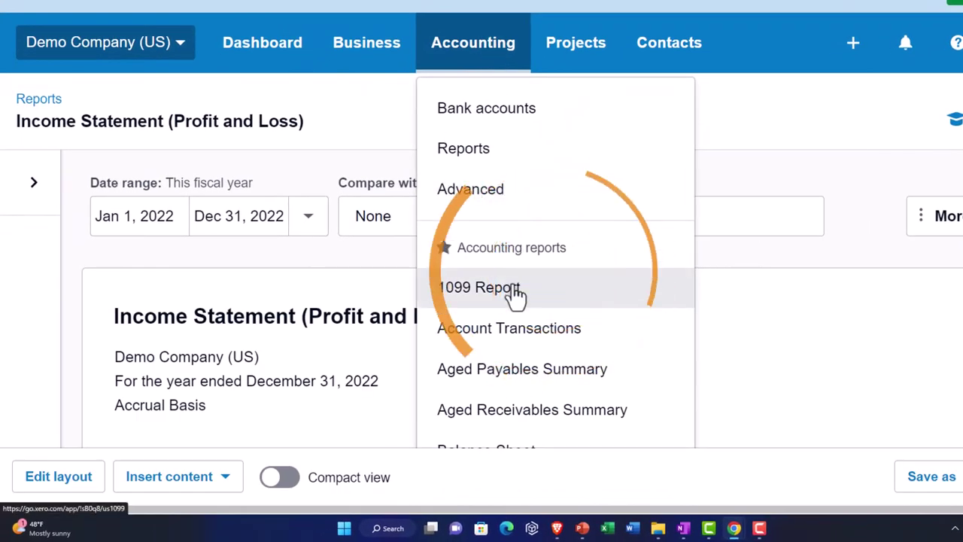
pyautogui.click(487, 159)
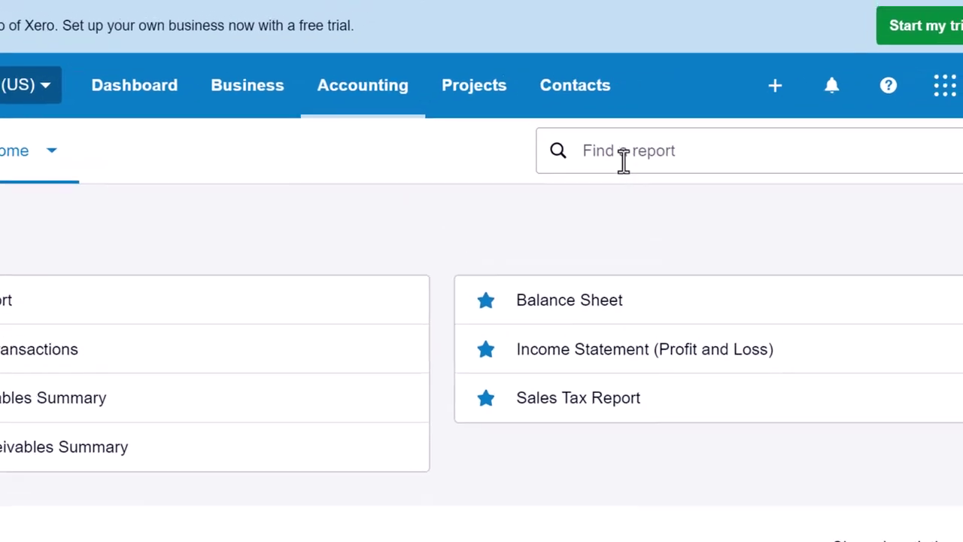
# Find the Payroll section among all reports and open the Pay Run by Employee report
pyautogui.click(622, 154)
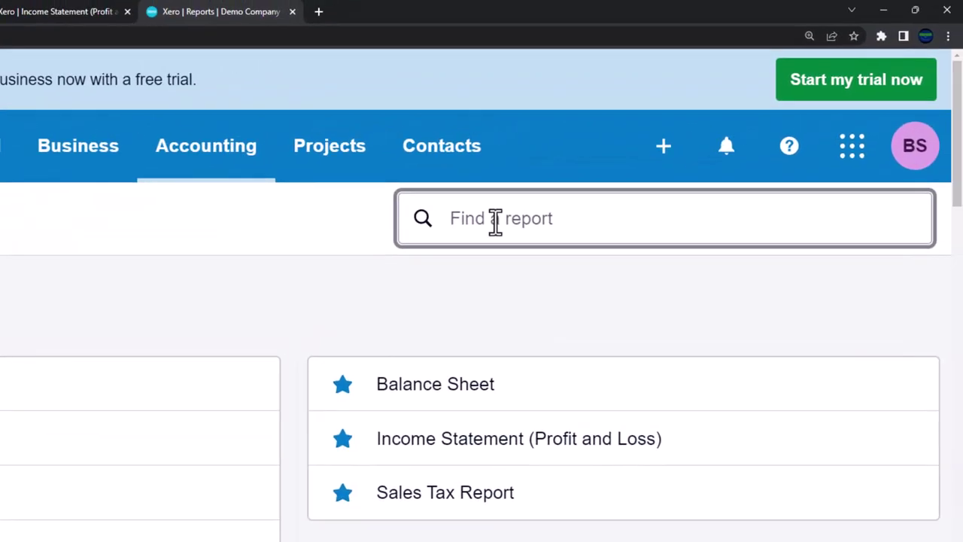
pyautogui.scroll(-8, 542, 399)
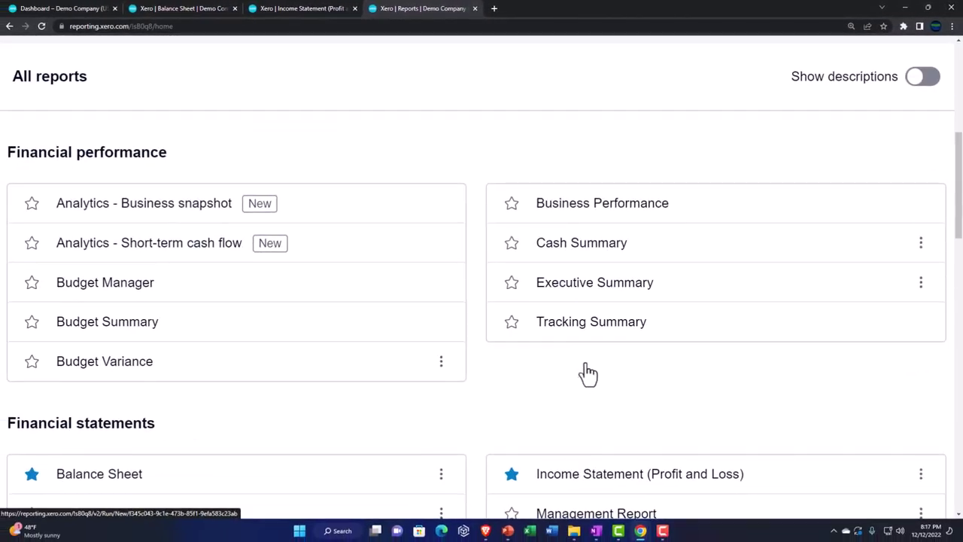
pyautogui.scroll(-10, 589, 372)
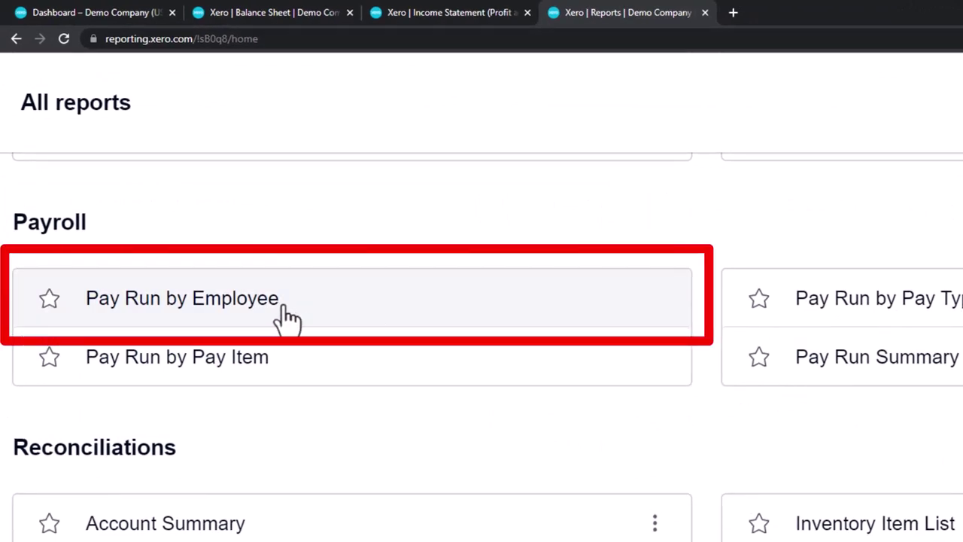
pyautogui.click(249, 312)
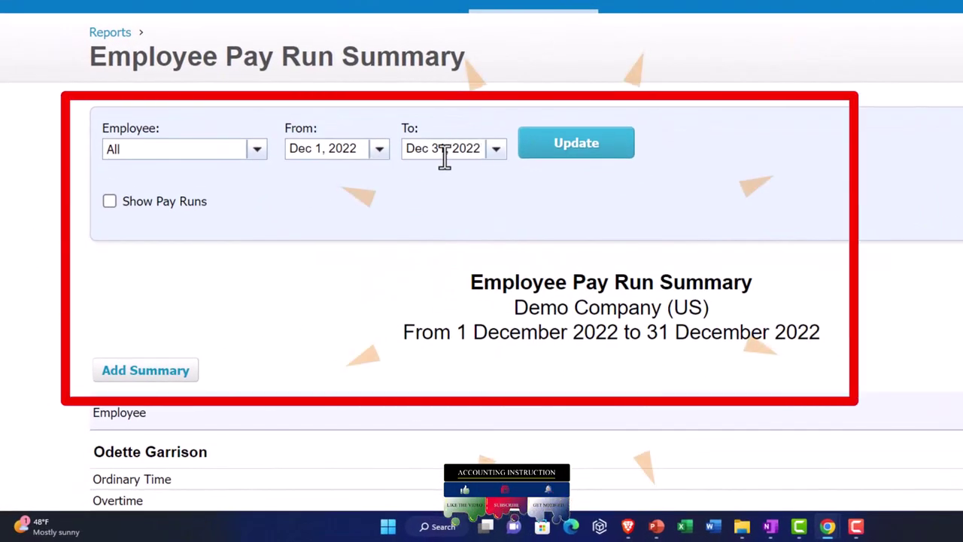
# Set the Employee Pay Run Summary's start date to Jan 1, 2022 and update the report
pyautogui.click(381, 157)
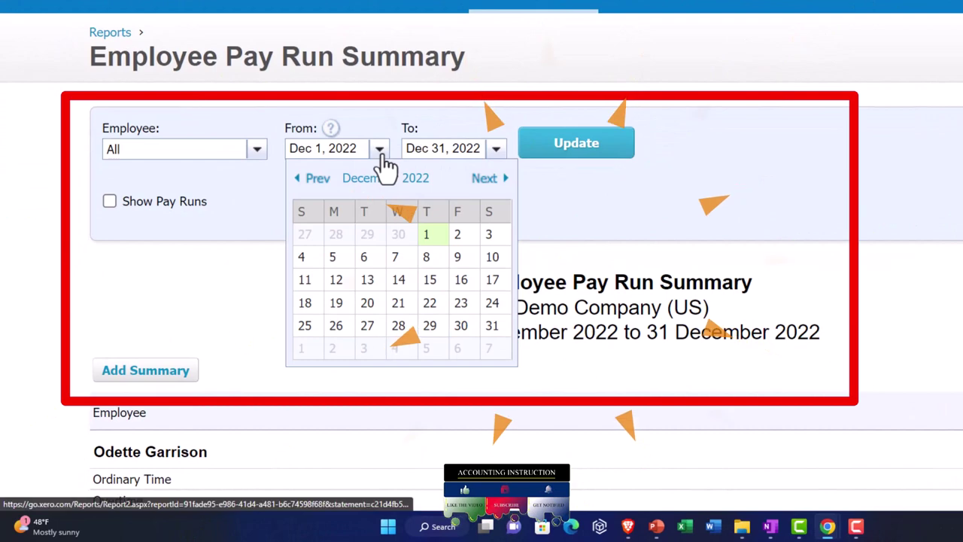
pyautogui.click(308, 182)
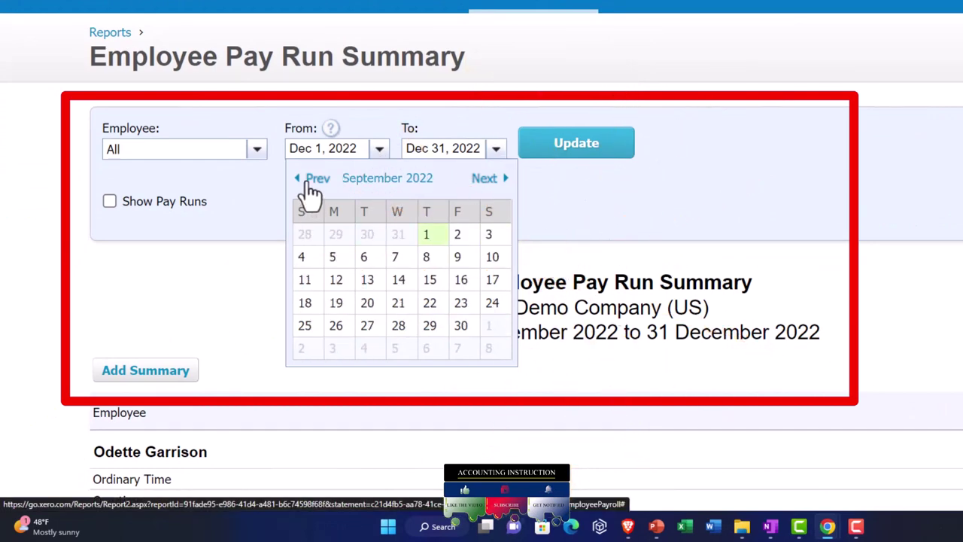
pyautogui.click(310, 185)
pyautogui.click(310, 184)
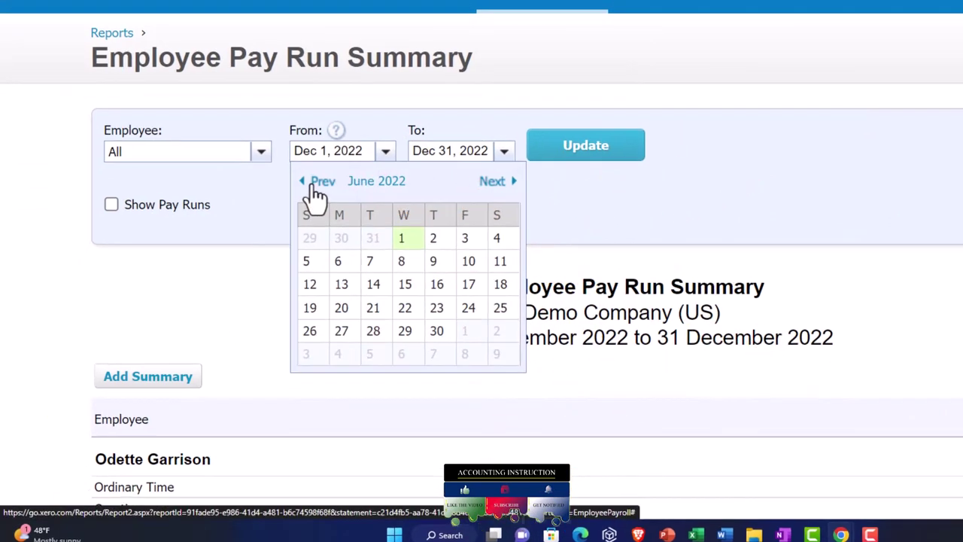
pyautogui.click(310, 184)
pyautogui.click(310, 184)
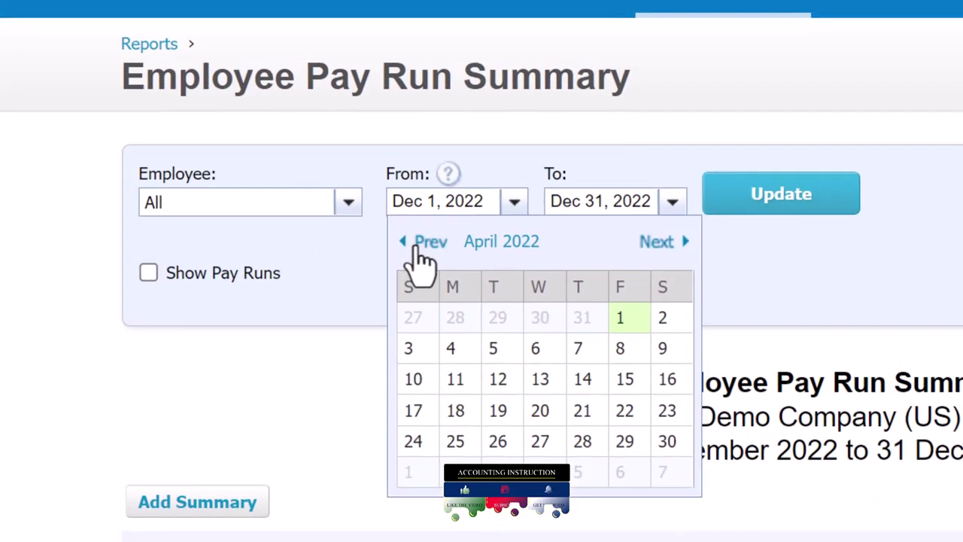
pyautogui.click(414, 248)
pyautogui.click(415, 248)
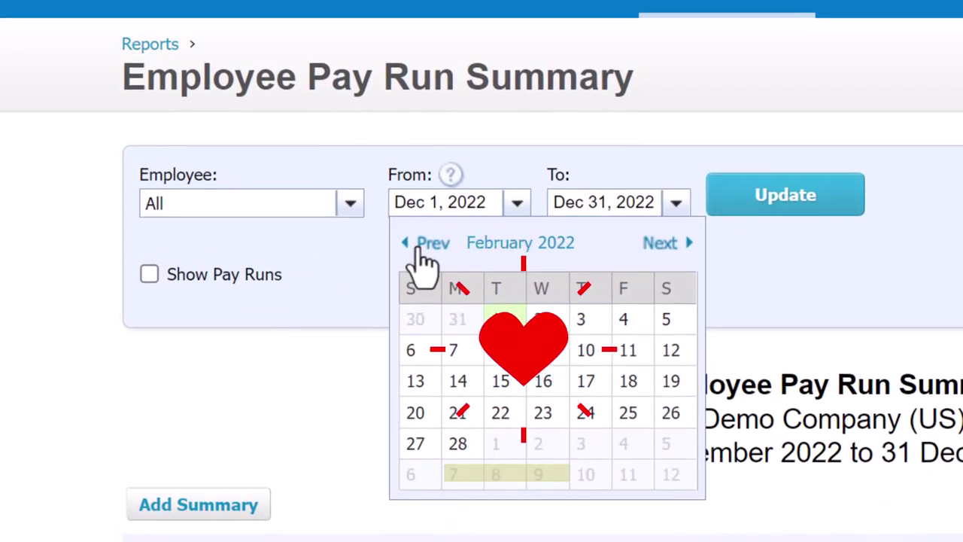
pyautogui.click(415, 249)
pyautogui.click(666, 322)
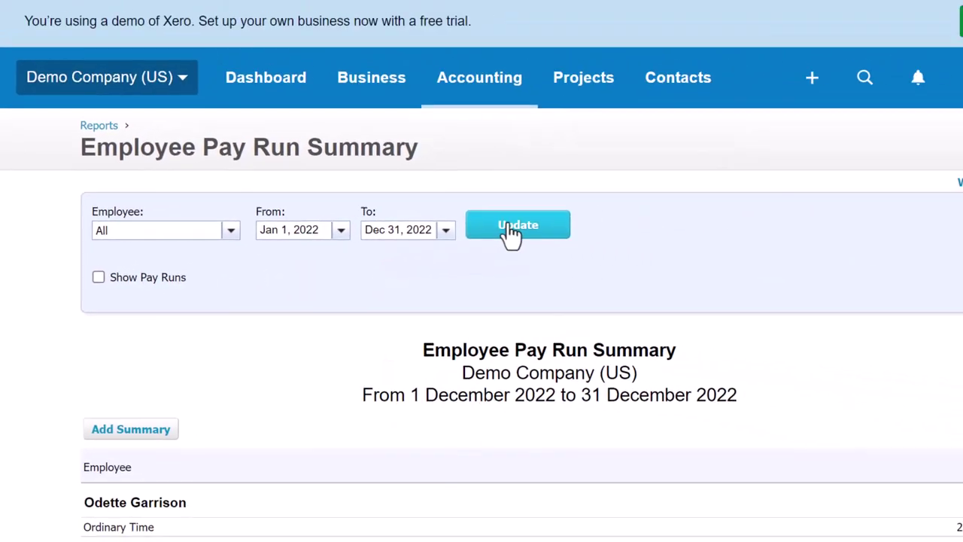
pyautogui.click(785, 195)
# Bring the first employee's pay details into view, switch to Calculator, and place it in compact form over the report
pyautogui.scroll(-3, 47, 312)
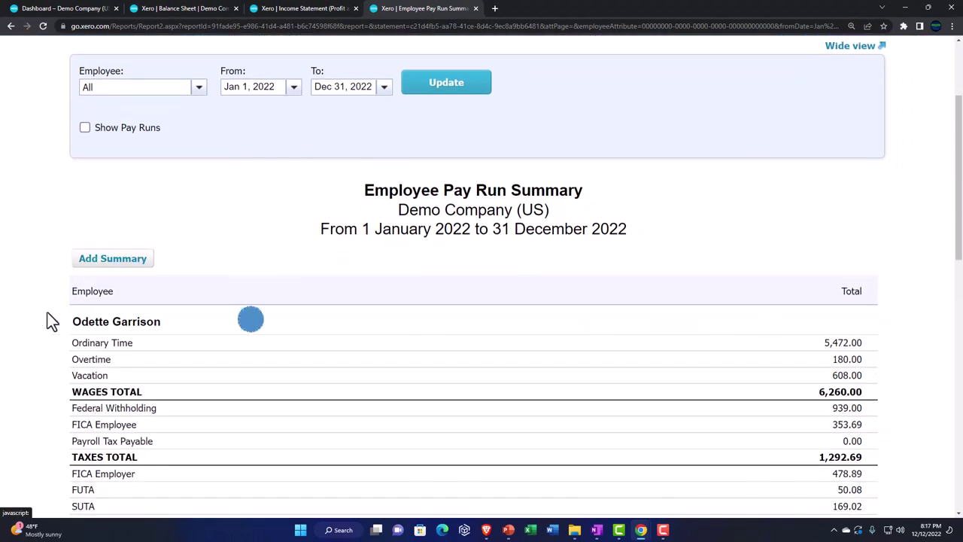
pyautogui.hotkey('ctrl', '+')
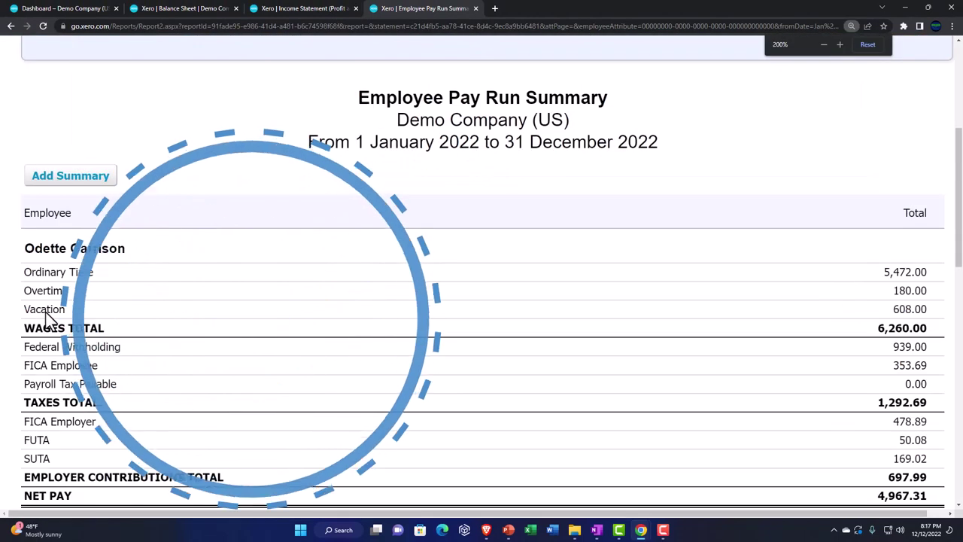
pyautogui.scroll(-1, 47, 312)
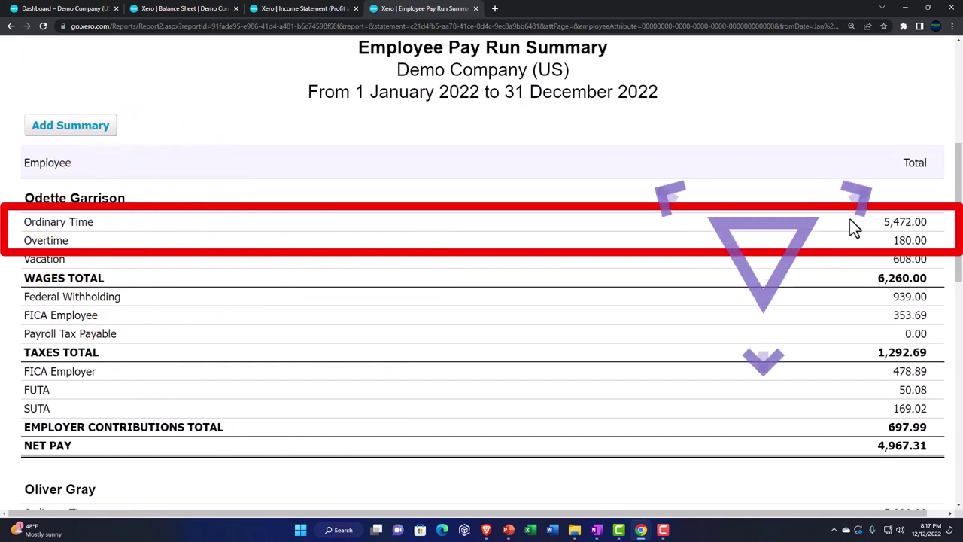
pyautogui.click(340, 530)
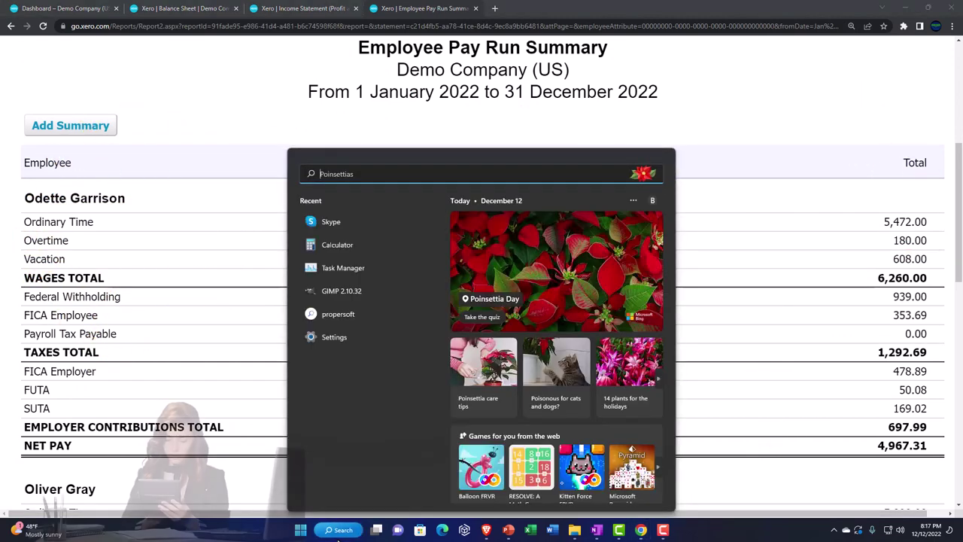
pyautogui.click(335, 247)
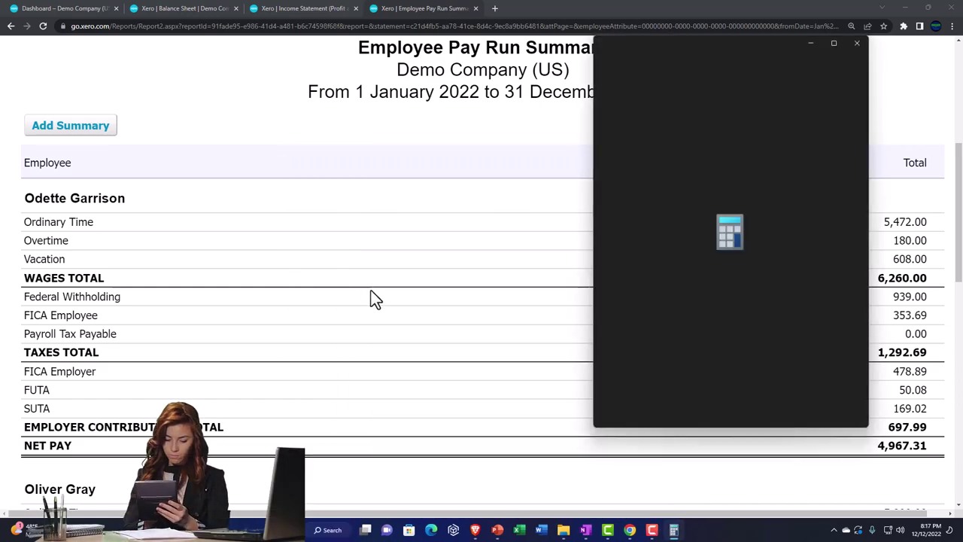
pyautogui.click(671, 64)
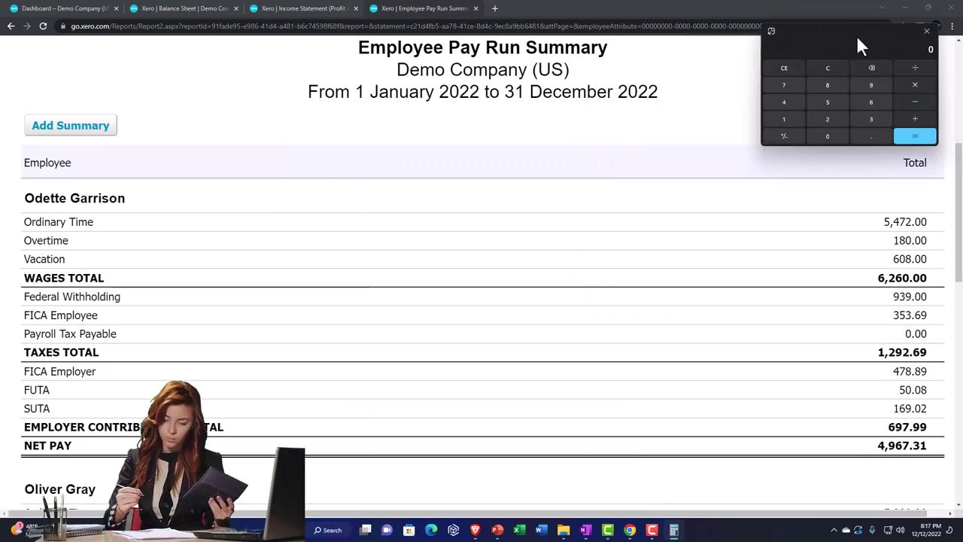
pyautogui.moveTo(856, 34); pyautogui.dragTo(644, 231)
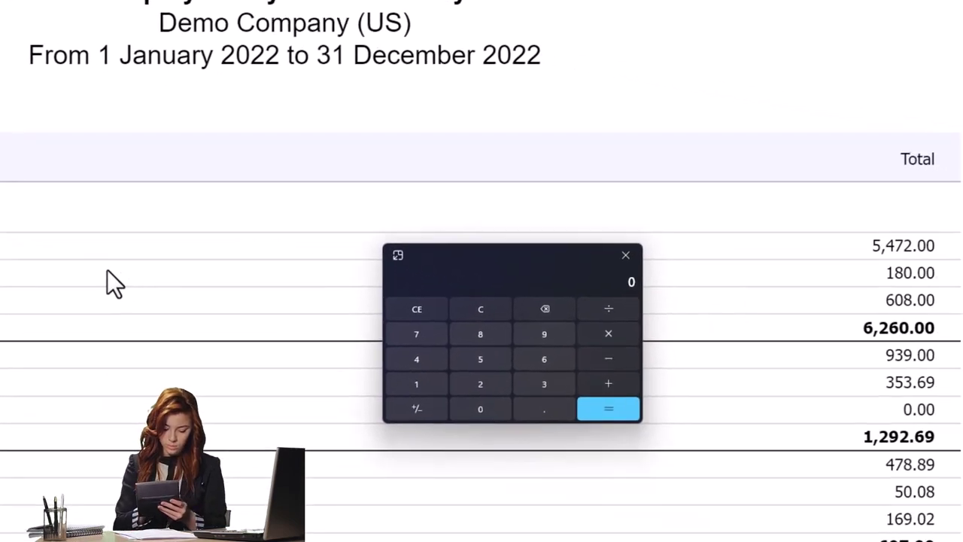
# Add the first employee's ordinary time, overtime and vacation pay: 5,472 + 180 + 608
pyautogui.write('54')
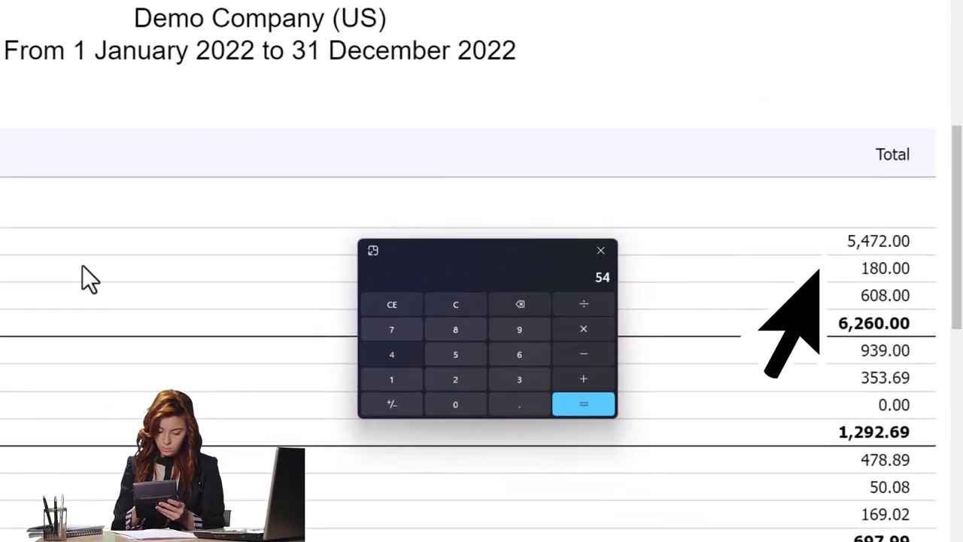
pyautogui.write('72')
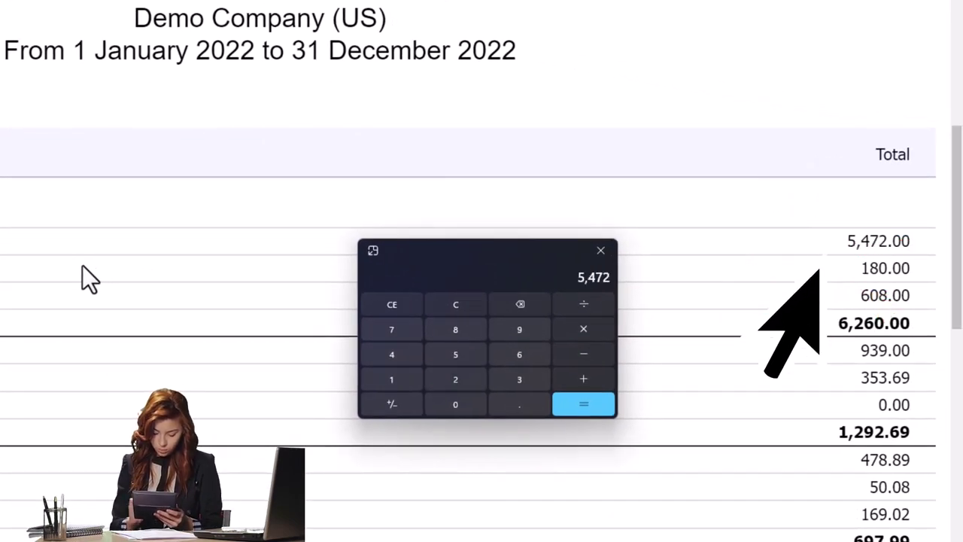
pyautogui.write('+180')
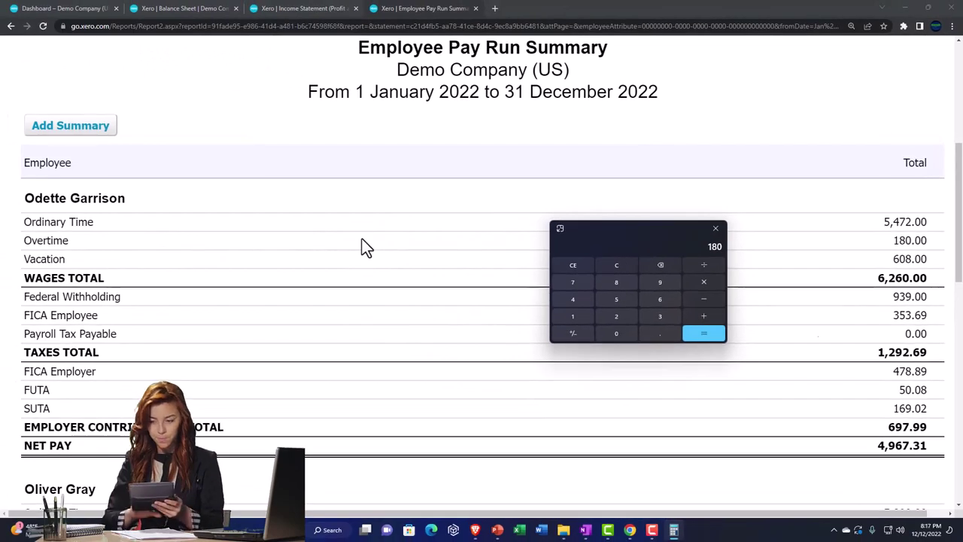
pyautogui.press('Return')
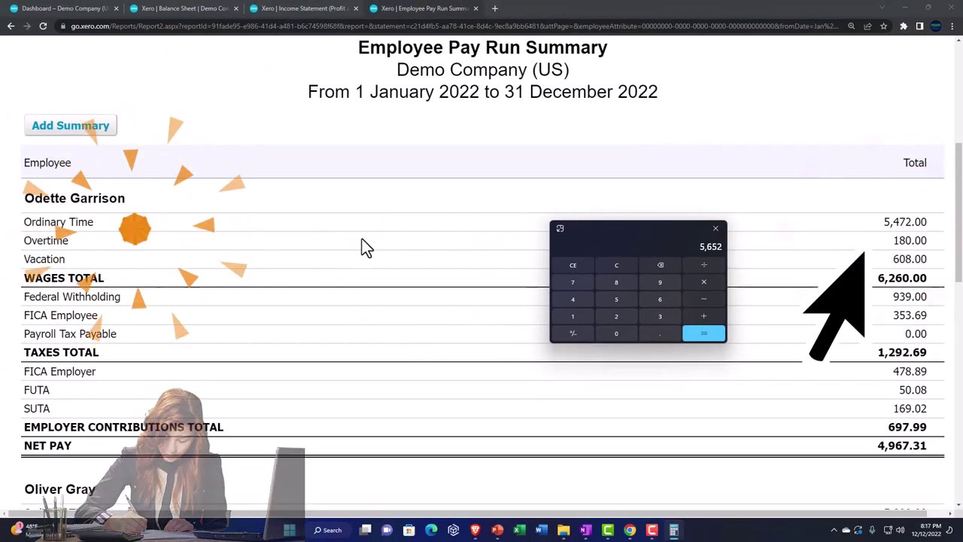
pyautogui.write('+608')
pyautogui.press('Return')
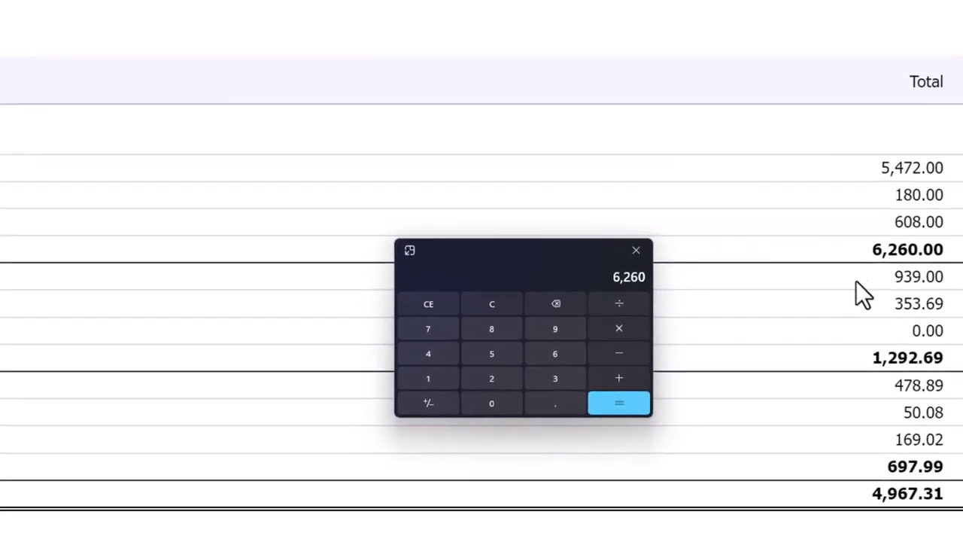
# Clear the calculator and multiply the first employee's wages total of 6,260 by 0.062
pyautogui.click(823, 276)
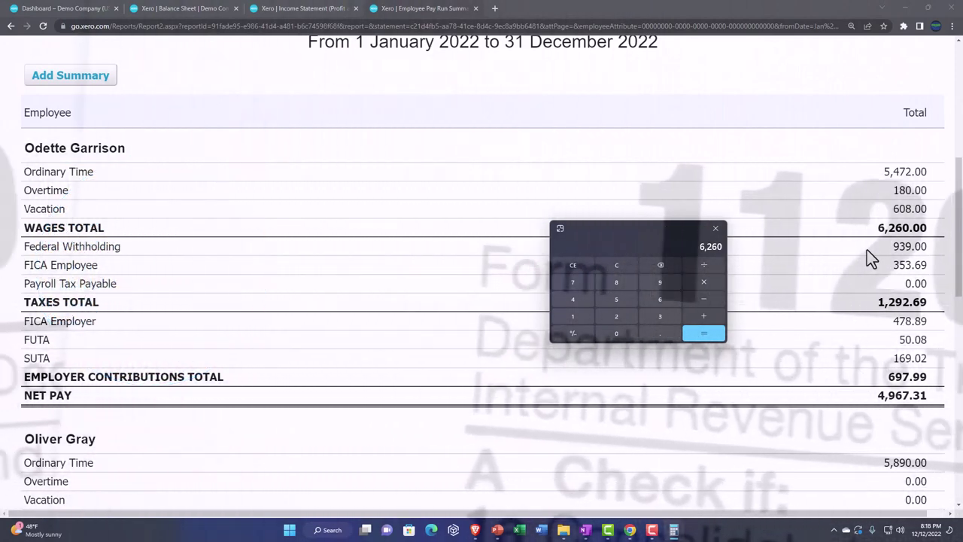
pyautogui.scroll(-1, 867, 250)
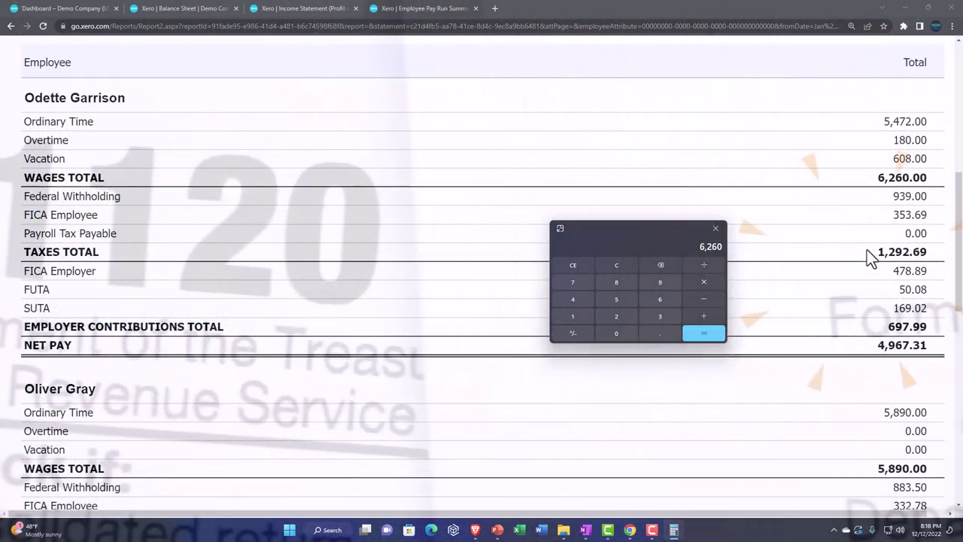
pyautogui.moveTo(646, 229); pyautogui.dragTo(648, 235)
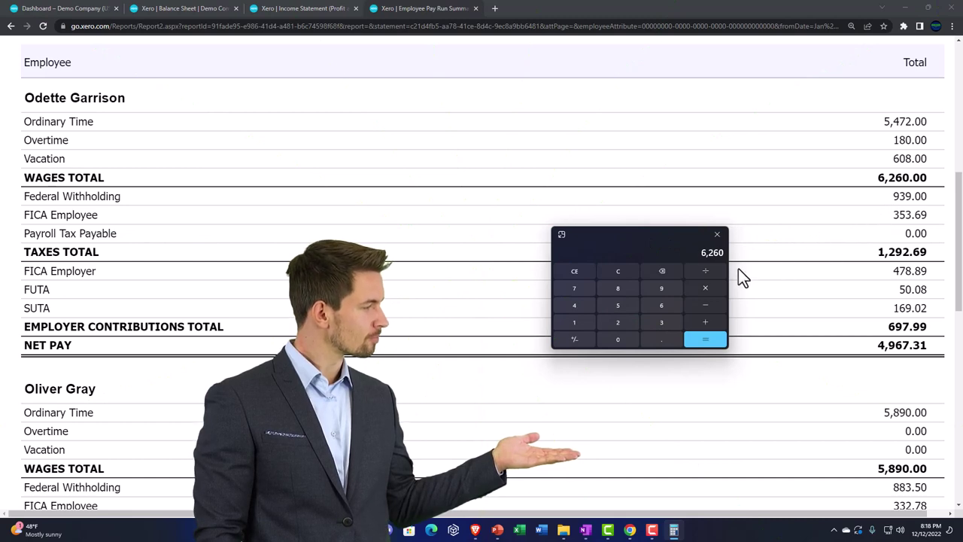
pyautogui.click(615, 277)
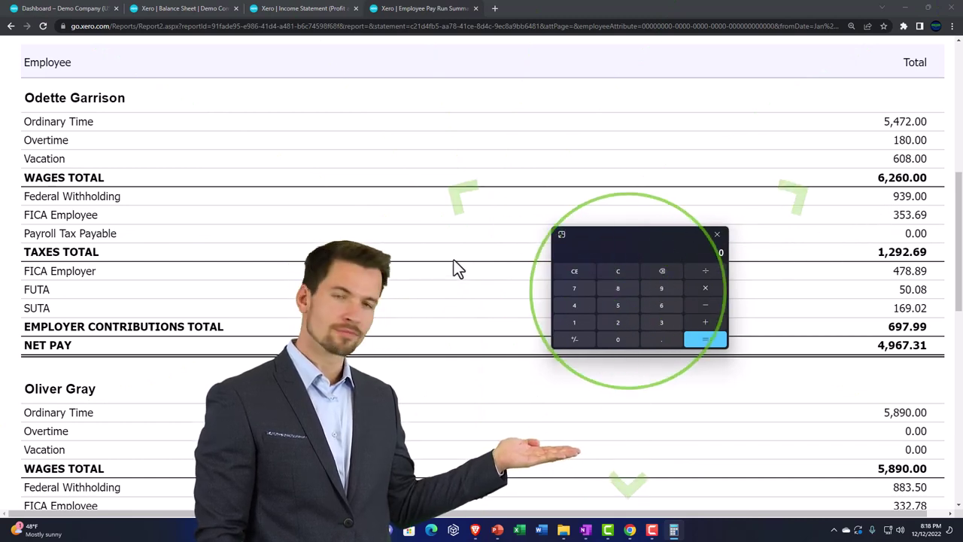
pyautogui.write('6,260')
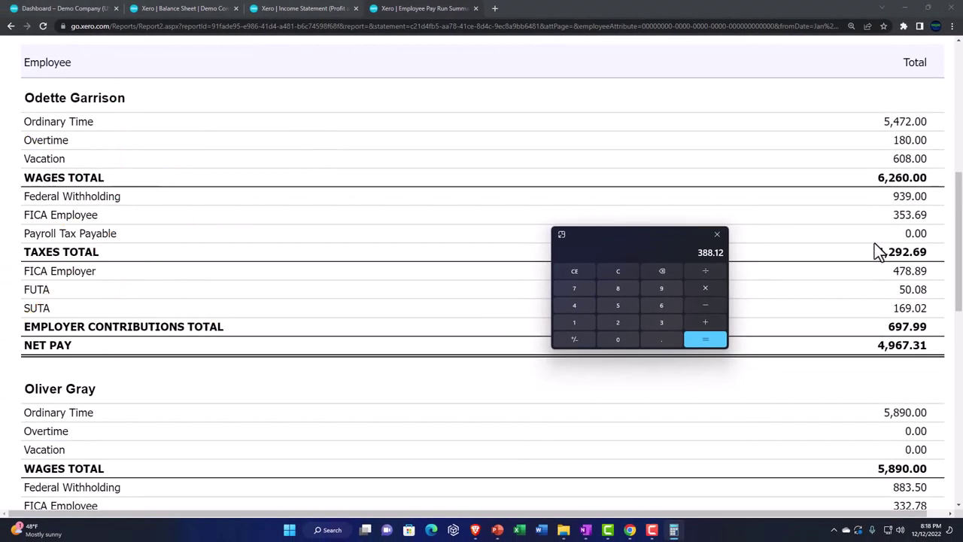
# Clear the calculator, add 0.062 and 0.0145, and multiply the sum by the 6,260 wages total to check the FICA Employer amount
pyautogui.scroll(-1, 715, 244)
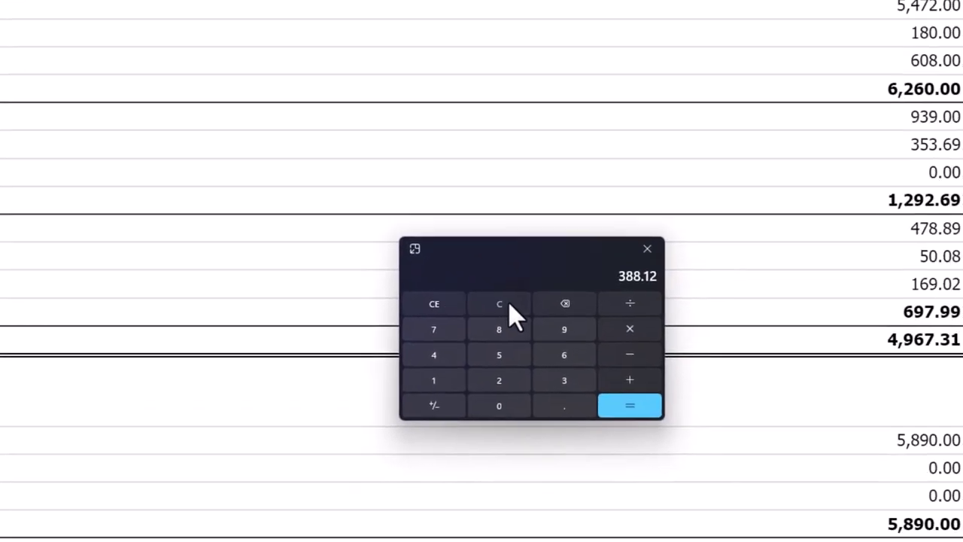
pyautogui.click(856, 389)
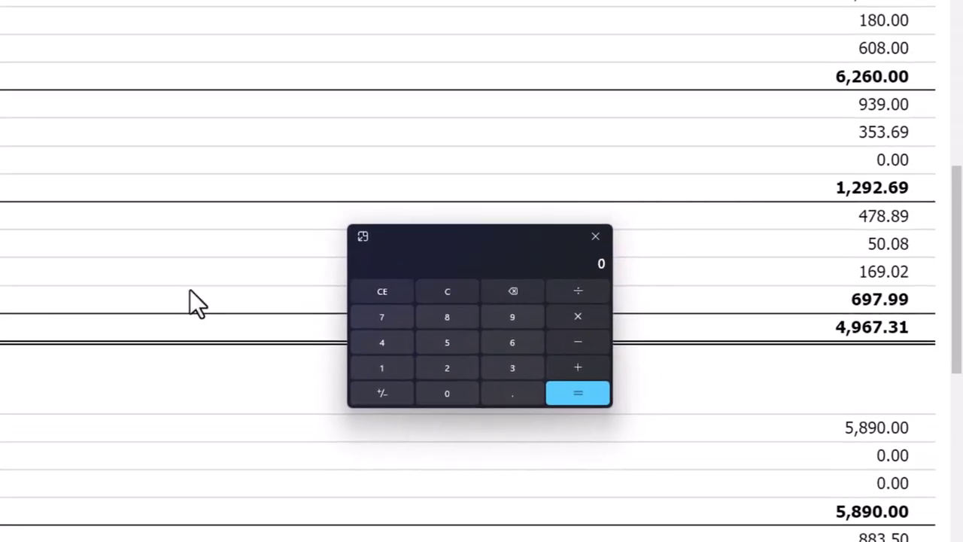
pyautogui.write('.062')
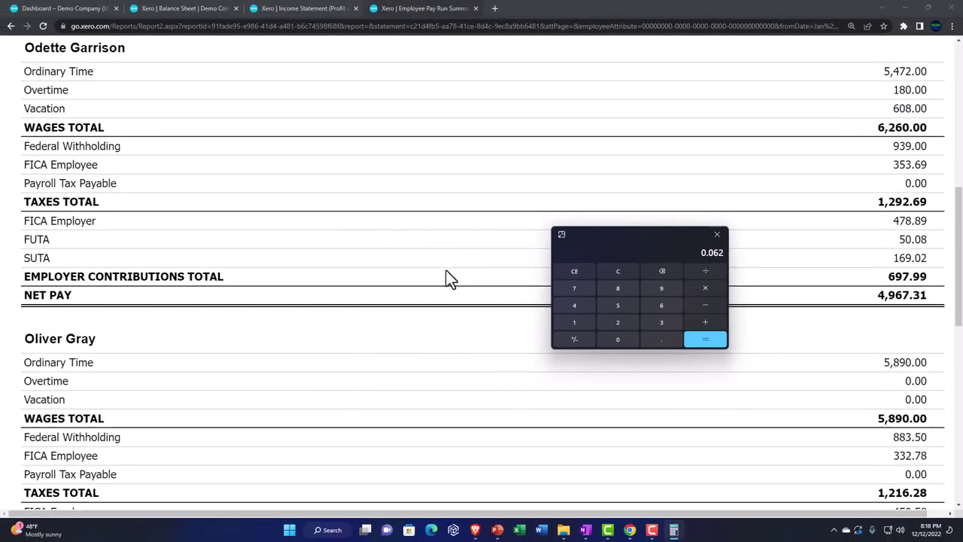
pyautogui.write('.0145')
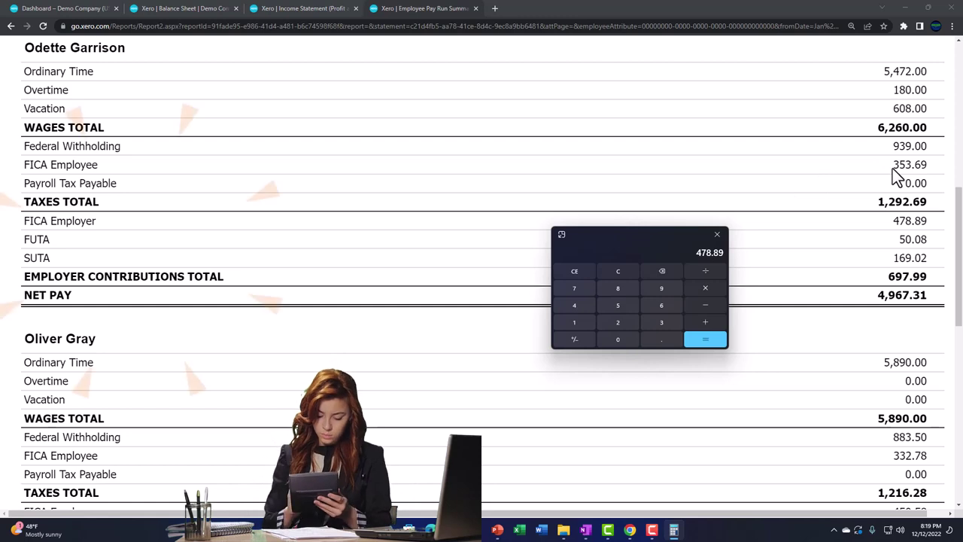
# Clear the calculator and subtract the first employee's taxes from the 6,260 wages total to check the net pay
pyautogui.scroll(-1, 867, 168)
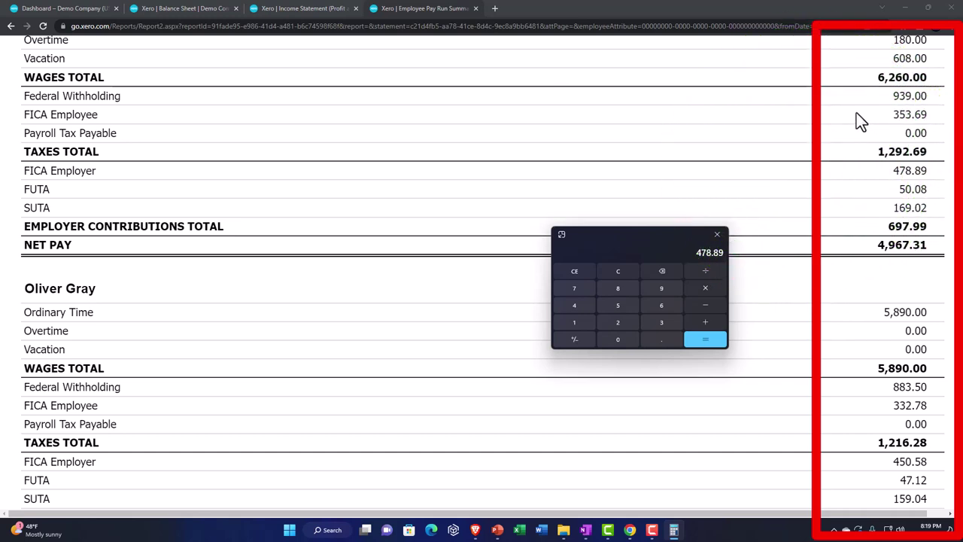
pyautogui.scroll(1, 856, 113)
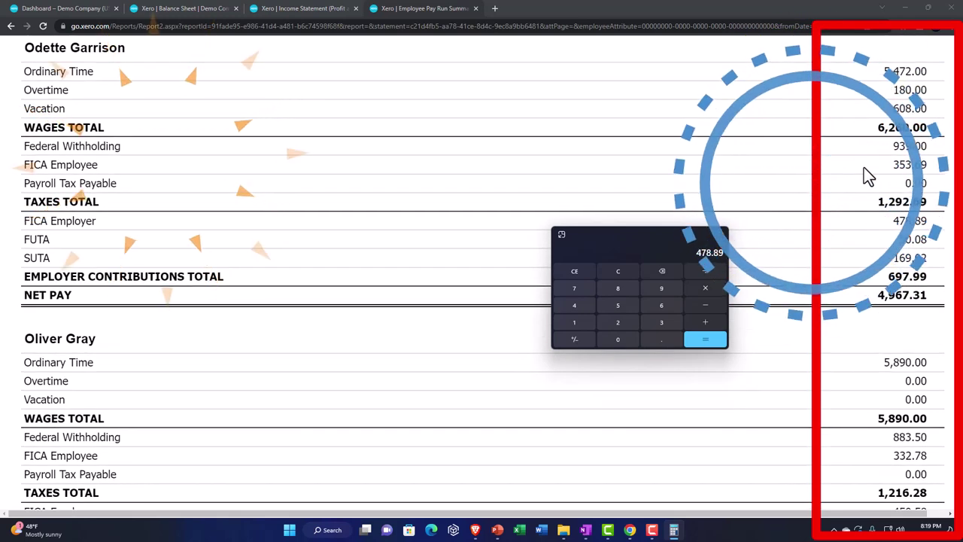
pyautogui.scroll(-1, 864, 168)
pyautogui.scroll(-1, 863, 172)
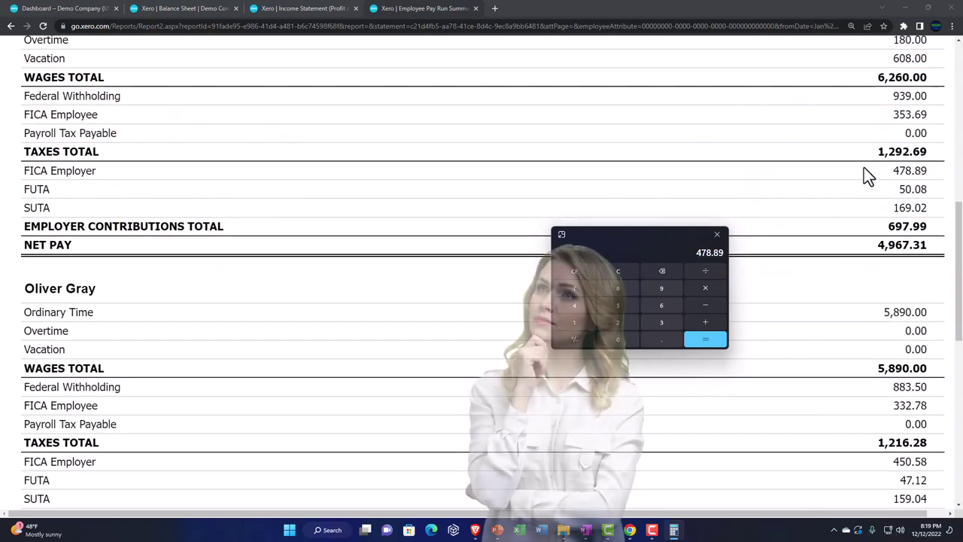
pyautogui.moveTo(665, 237); pyautogui.dragTo(901, 236)
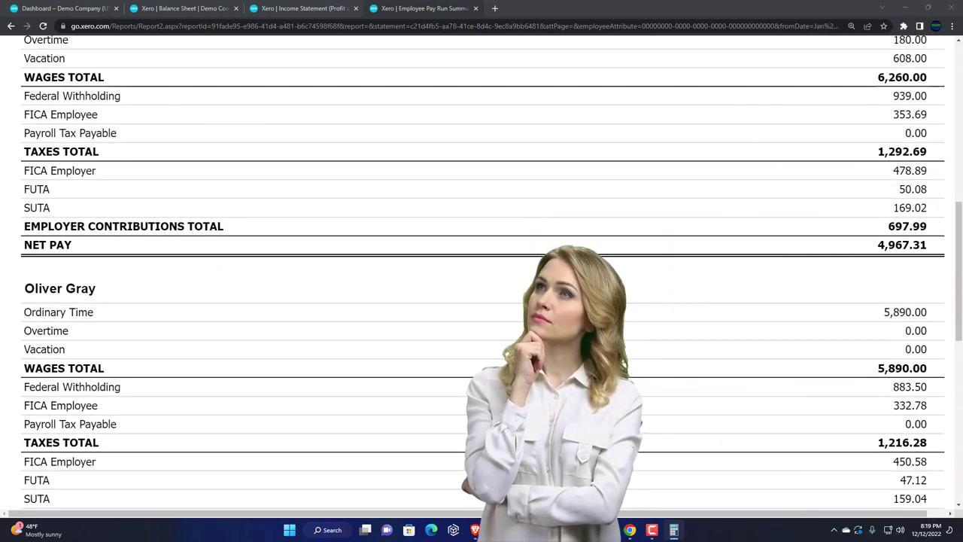
pyautogui.scroll(-2, 869, 200)
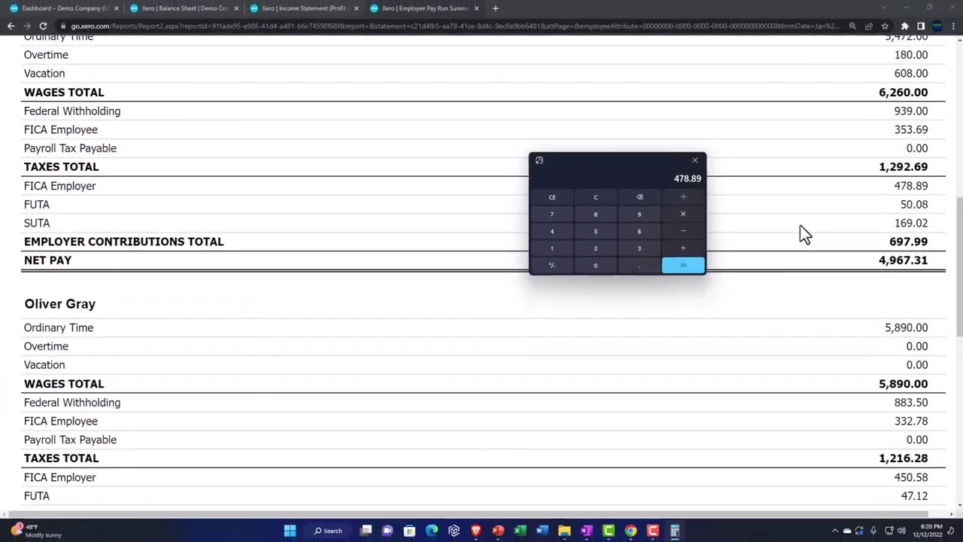
pyautogui.scroll(1, 799, 225)
pyautogui.click(594, 197)
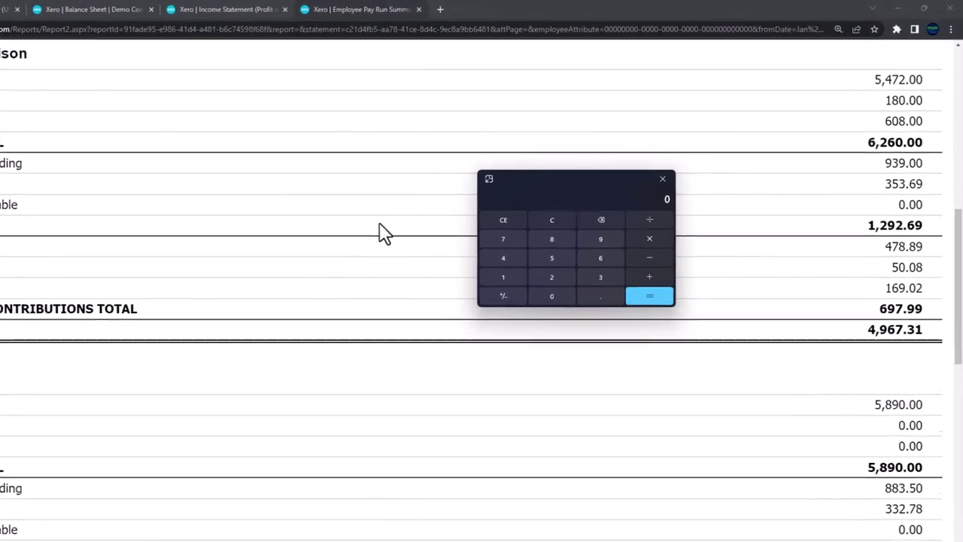
pyautogui.write('6,260')
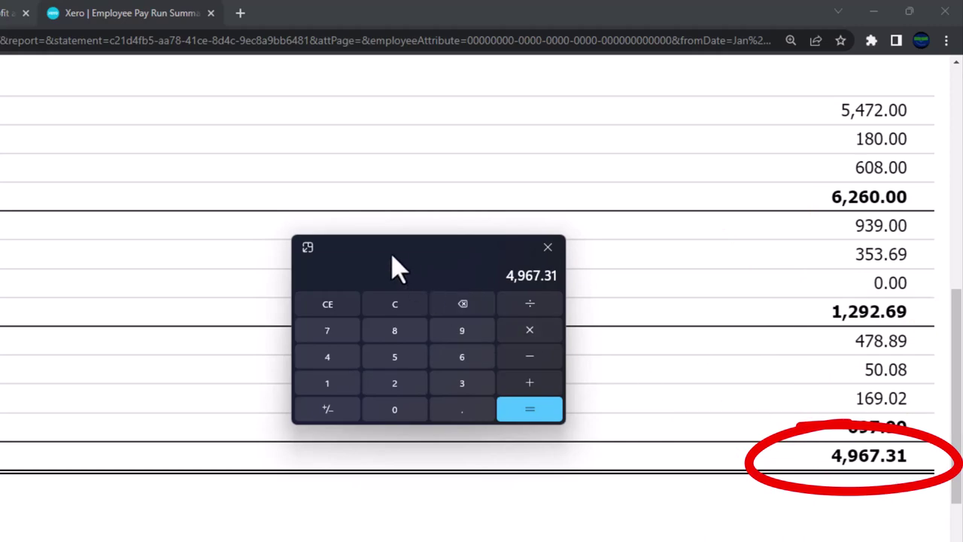
pyautogui.click(547, 247)
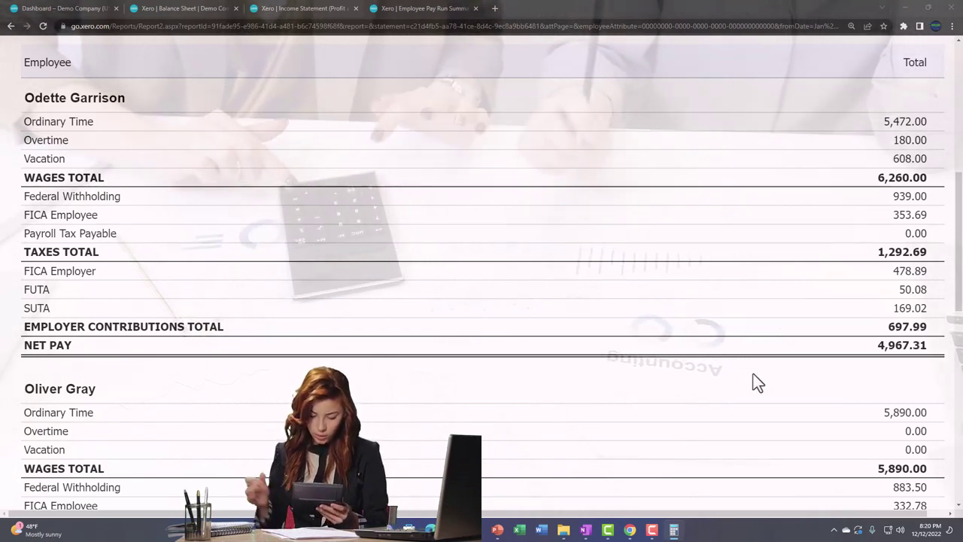
# Review the second and third employees' wages, taxes, employer contributions and net pay, and return to the first employee
pyautogui.scroll(-3, 756, 383)
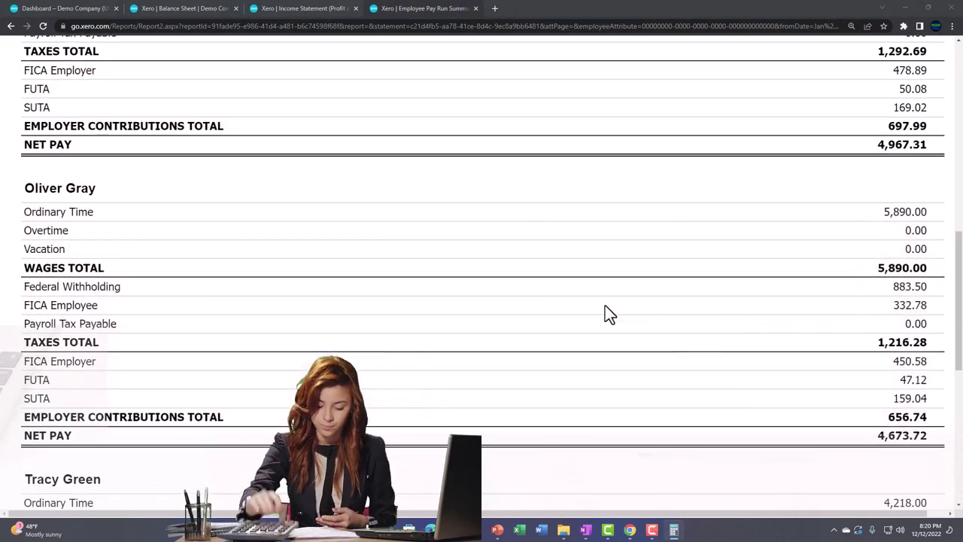
pyautogui.scroll(-1, 674, 242)
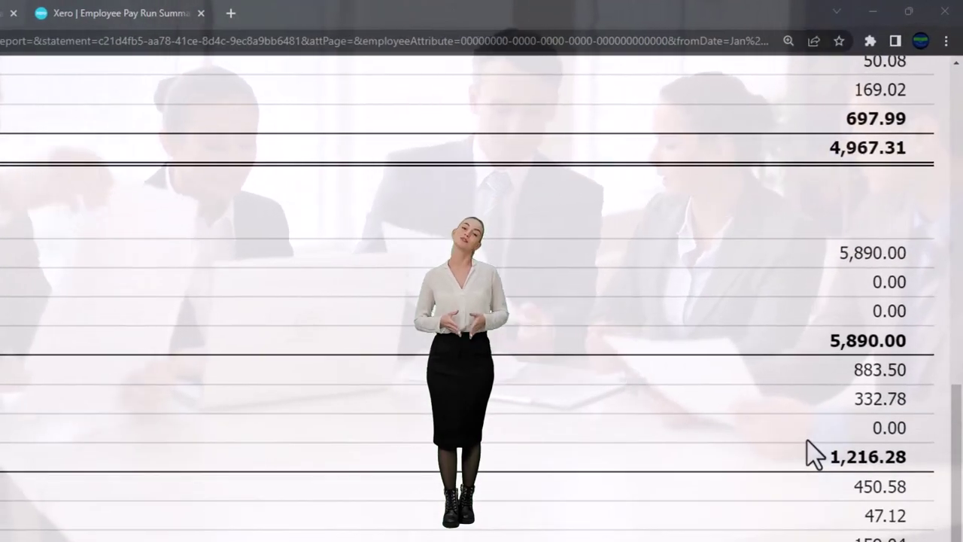
pyautogui.scroll(-4, 807, 442)
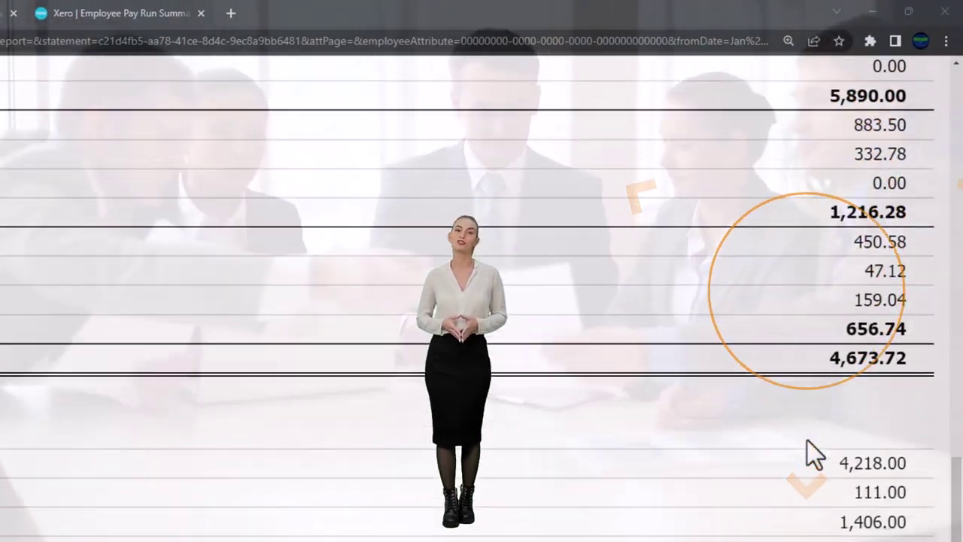
pyautogui.scroll(-2, 807, 440)
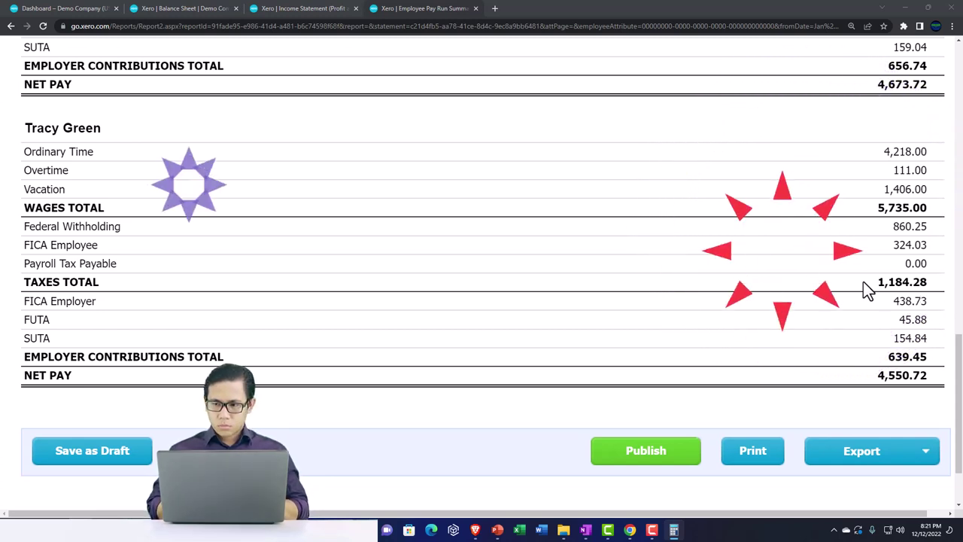
pyautogui.scroll(5, 863, 284)
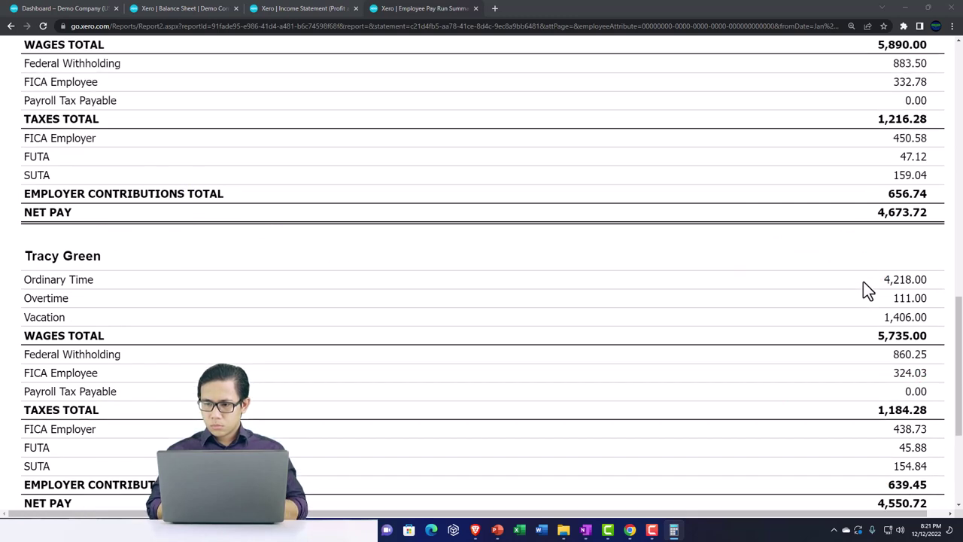
pyautogui.scroll(4, 863, 283)
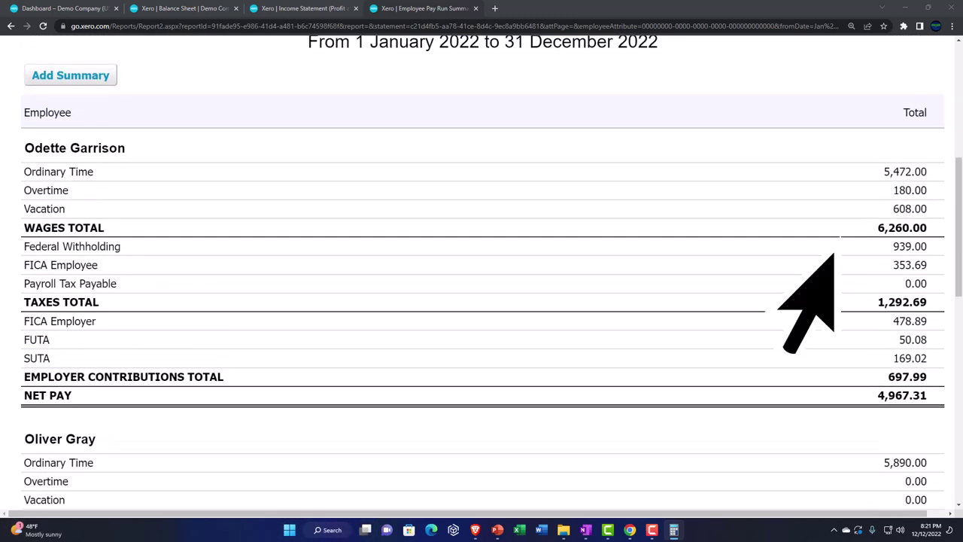
# Place the calculator over the report and add the three employees' wages totals: 6,260 + 5,890 + 5,735
pyautogui.moveTo(679, 170); pyautogui.dragTo(583, 167)
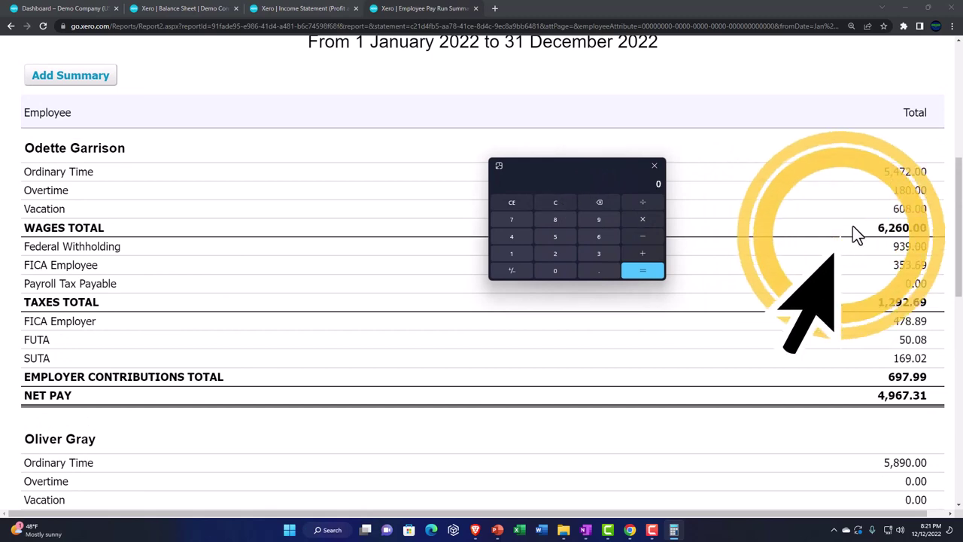
pyautogui.write('6,260')
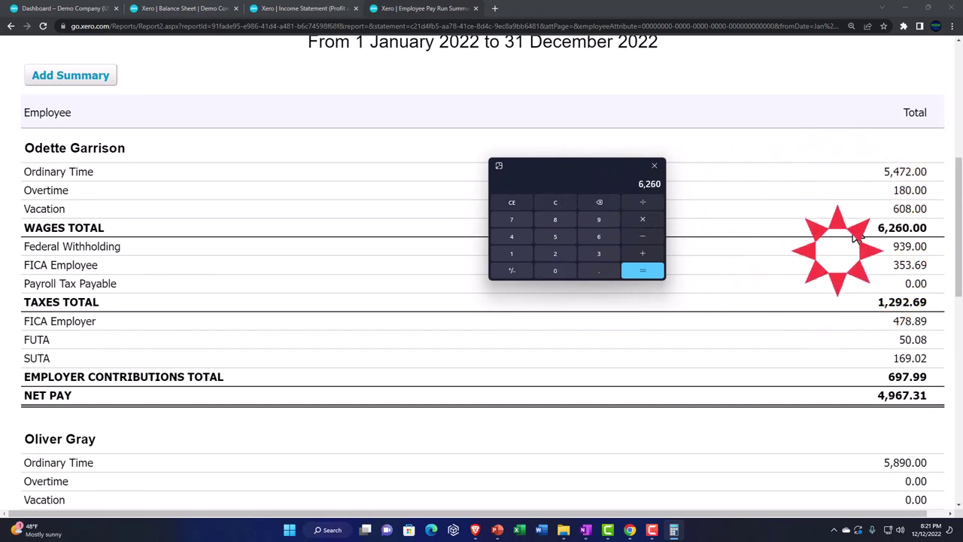
pyautogui.scroll(-2, 852, 226)
pyautogui.scroll(-3, 841, 258)
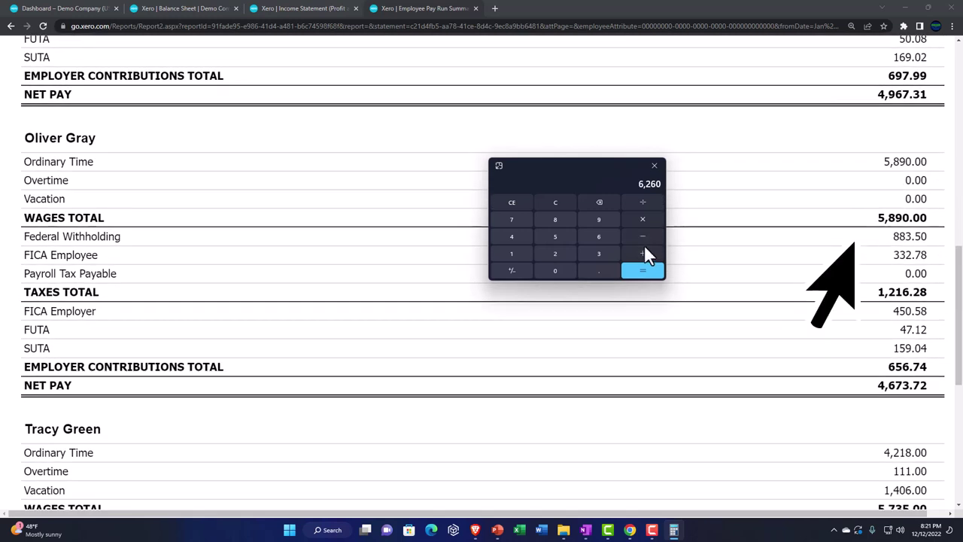
pyautogui.write('5890')
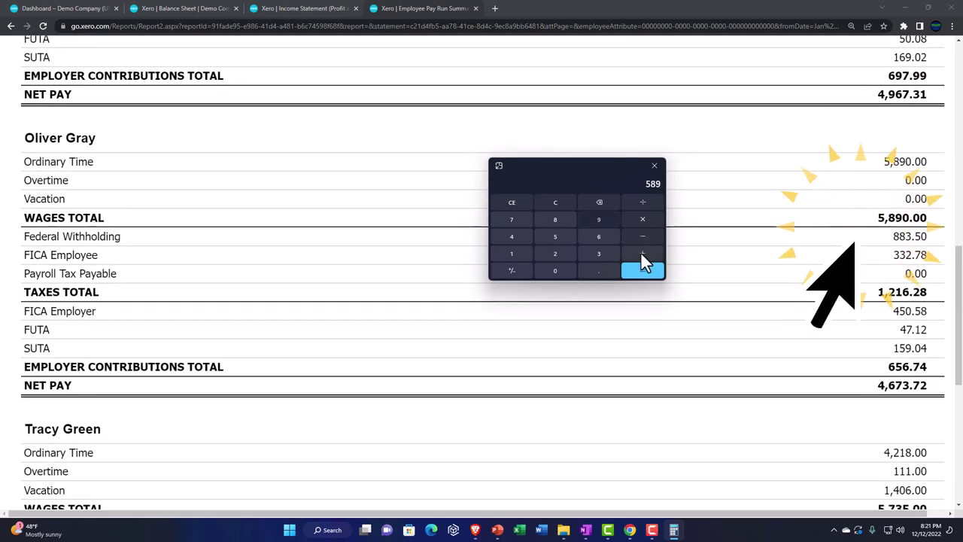
pyautogui.click(641, 253)
pyautogui.scroll(-5, 817, 326)
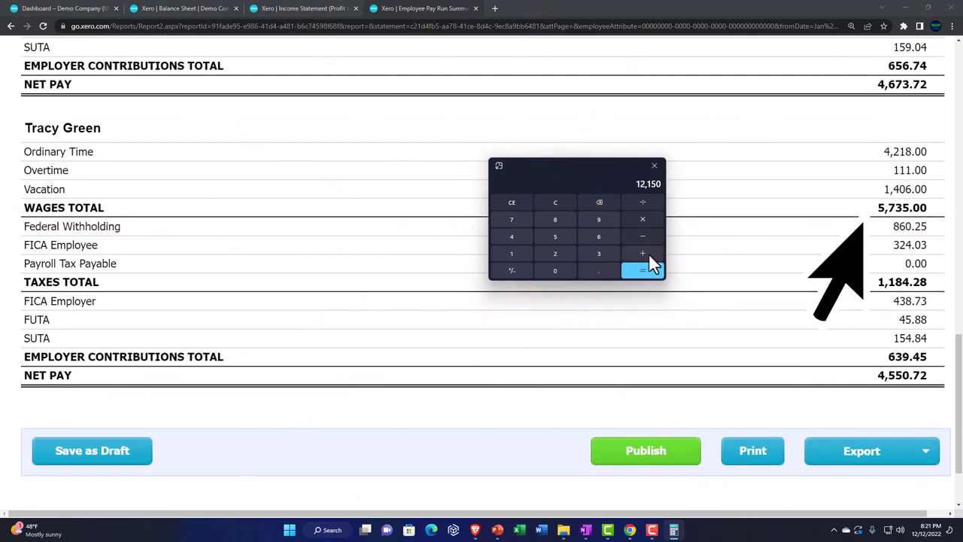
pyautogui.write('5735')
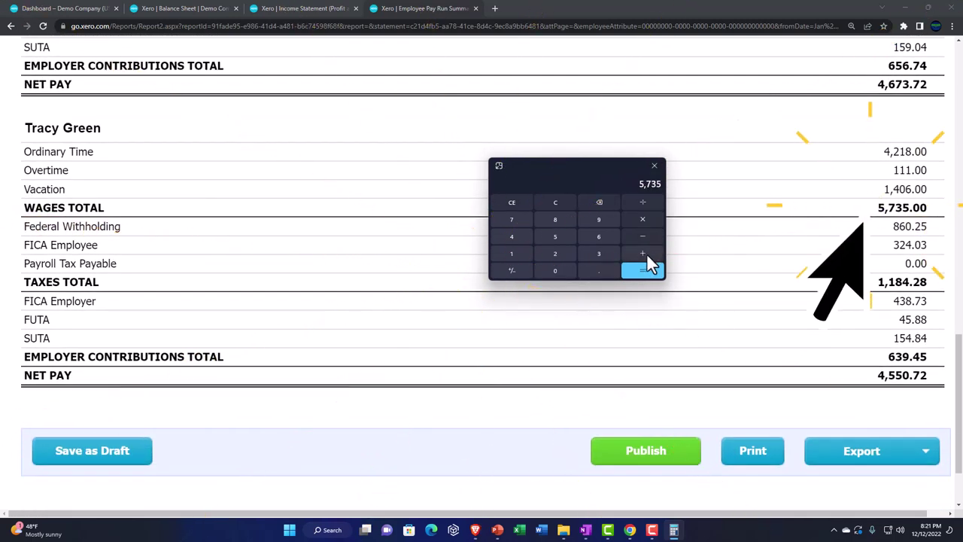
pyautogui.click(643, 255)
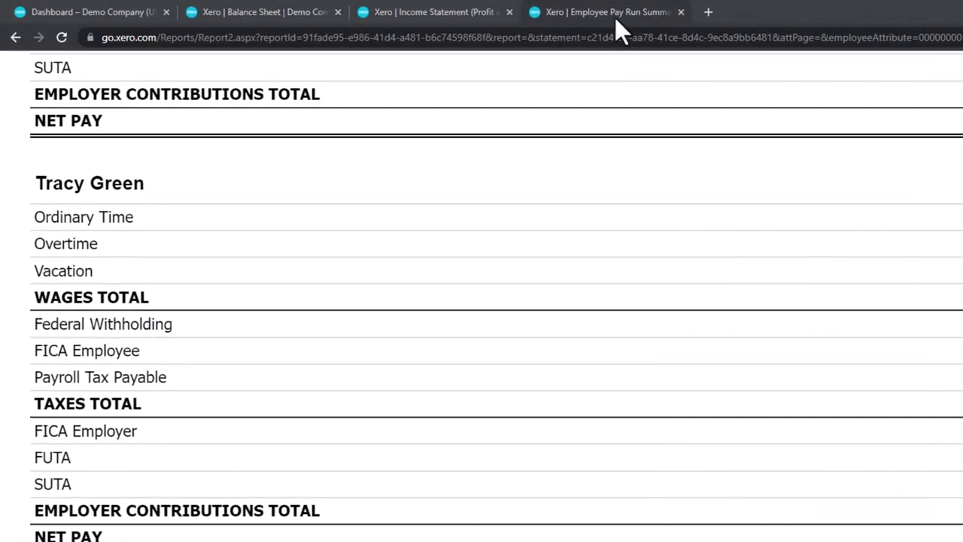
# Duplicate the Employee Pay Run Summary's browser tab and open the Pay Run by Pay Type report in the copy
pyautogui.rightClick(612, 12)
pyautogui.click(617, 105)
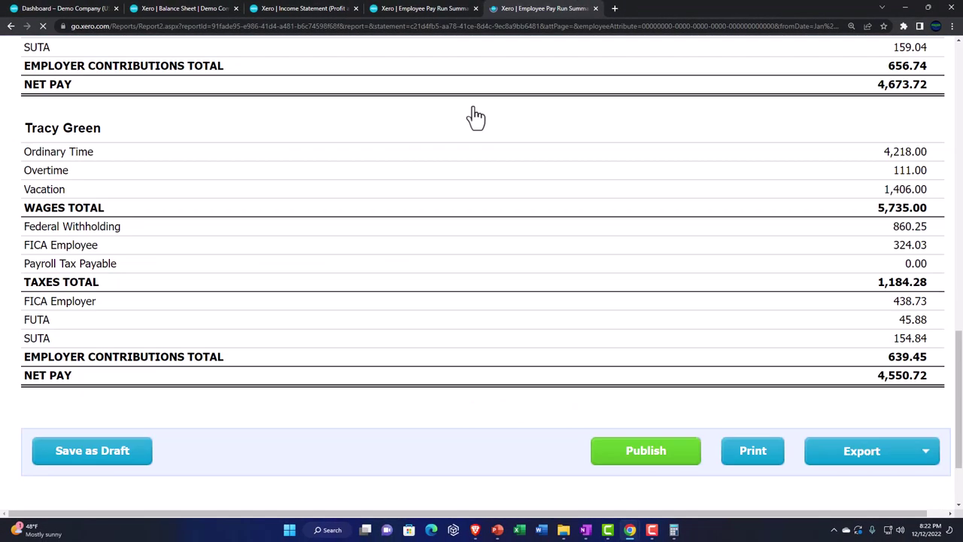
pyautogui.scroll(15, 518, 163)
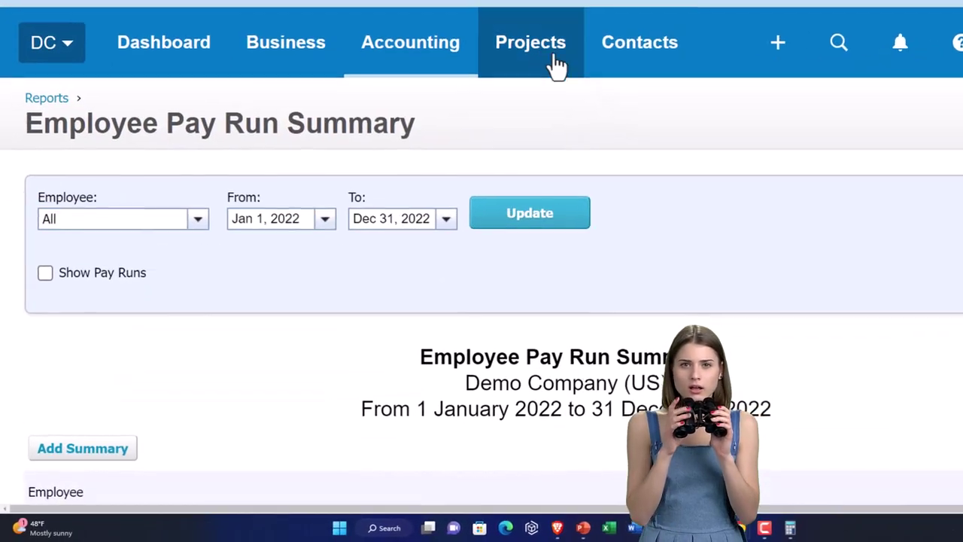
pyautogui.click(417, 54)
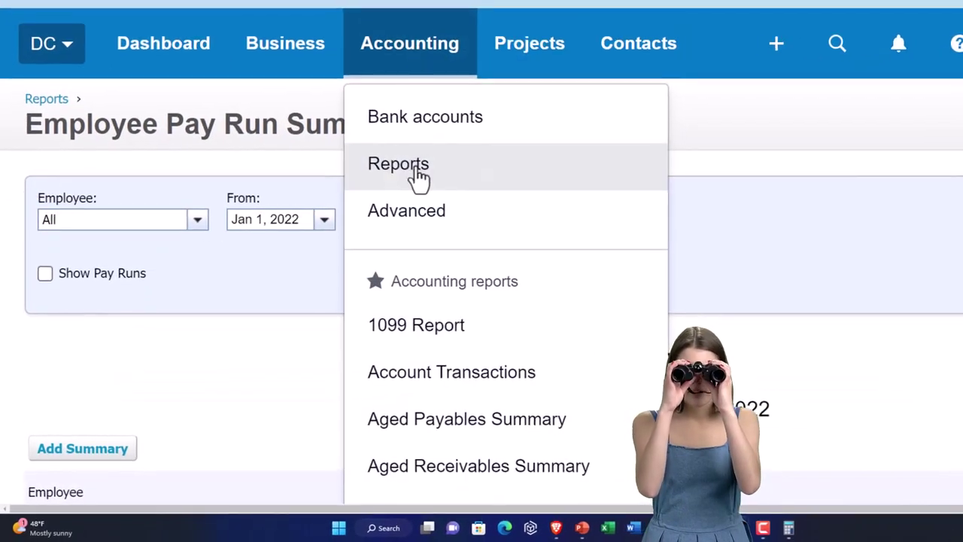
pyautogui.click(416, 170)
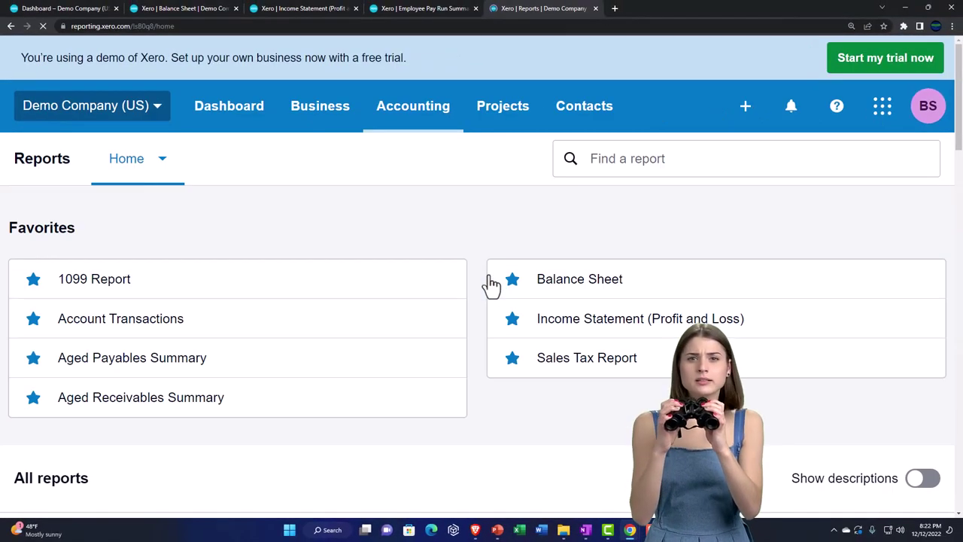
pyautogui.scroll(-6, 535, 265)
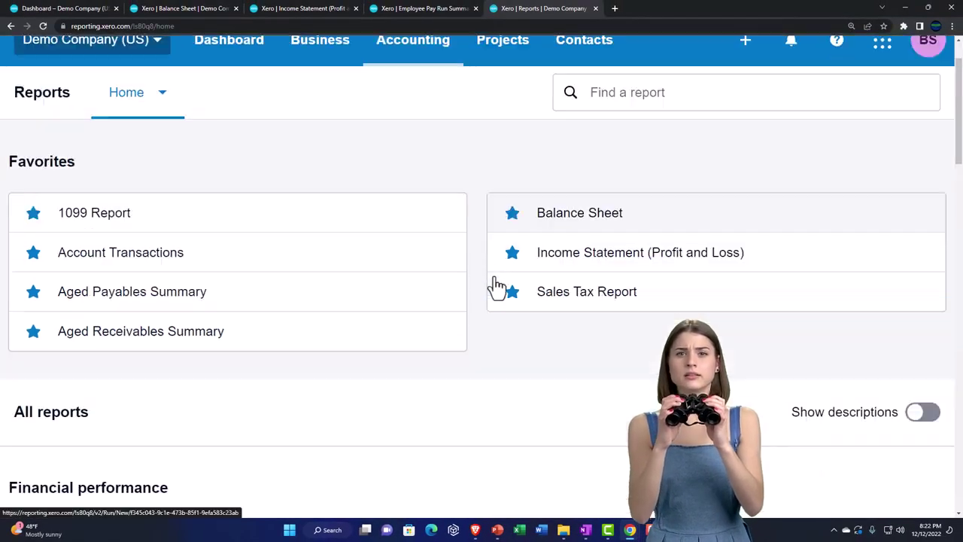
pyautogui.scroll(-10, 494, 285)
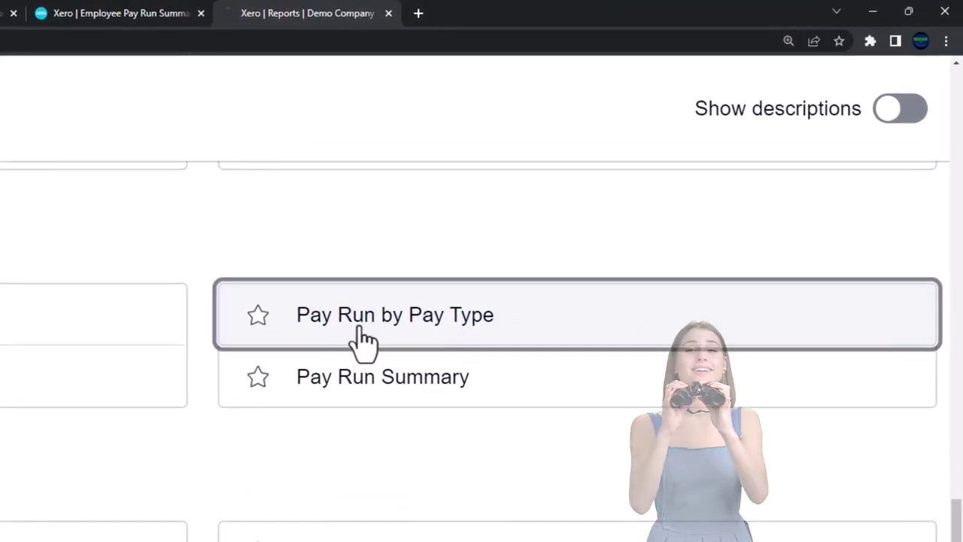
pyautogui.click(360, 331)
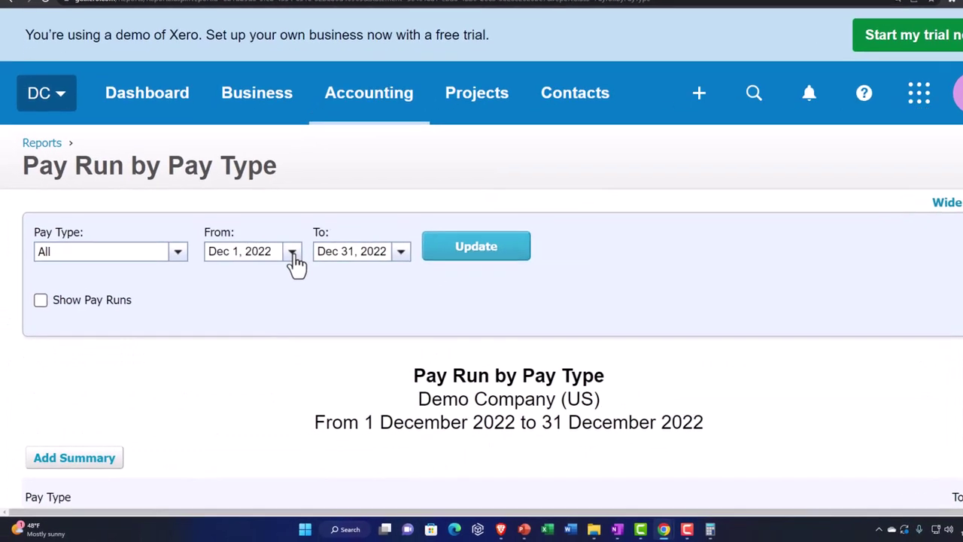
# Set the Pay Run by Pay Type report's start date to Jan 1, 2022 and update the report
pyautogui.click(278, 266)
pyautogui.click(224, 294)
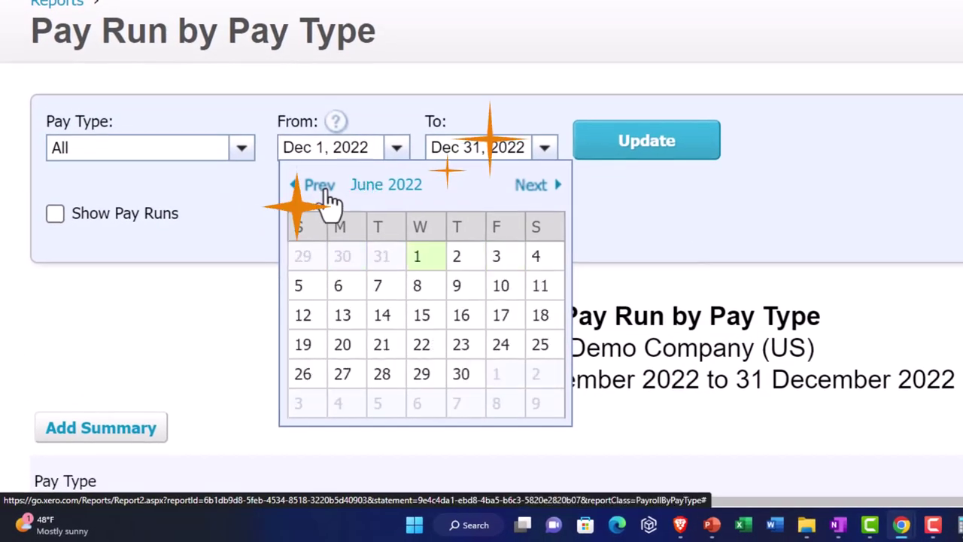
pyautogui.click(319, 188)
pyautogui.click(325, 192)
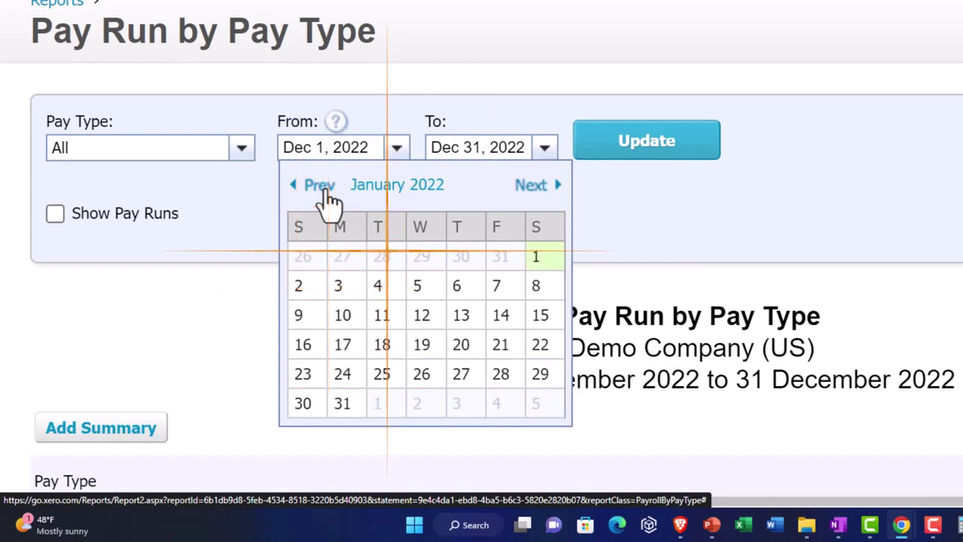
pyautogui.click(559, 265)
pyautogui.click(646, 149)
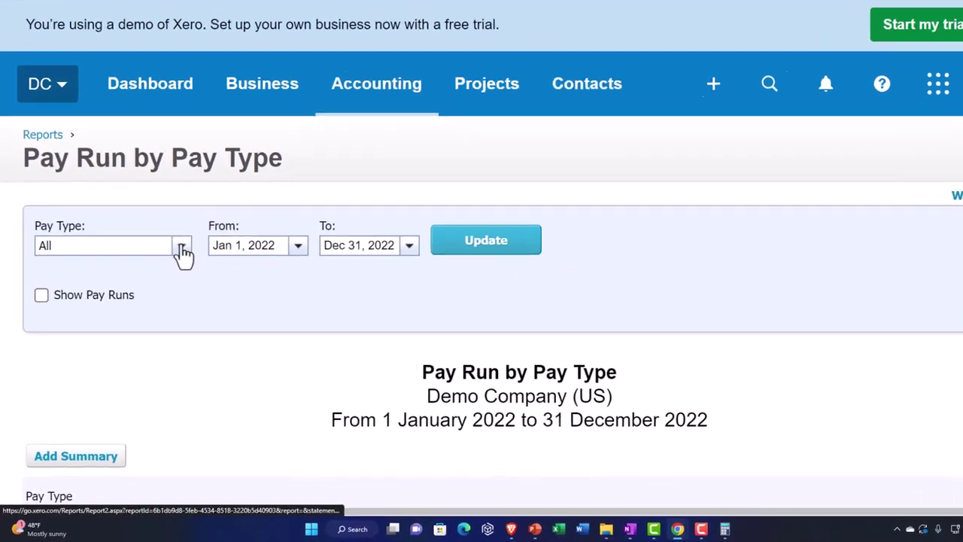
# Check the available pay types, keep the filter at All, and examine the report's totals by pay type
pyautogui.click(168, 267)
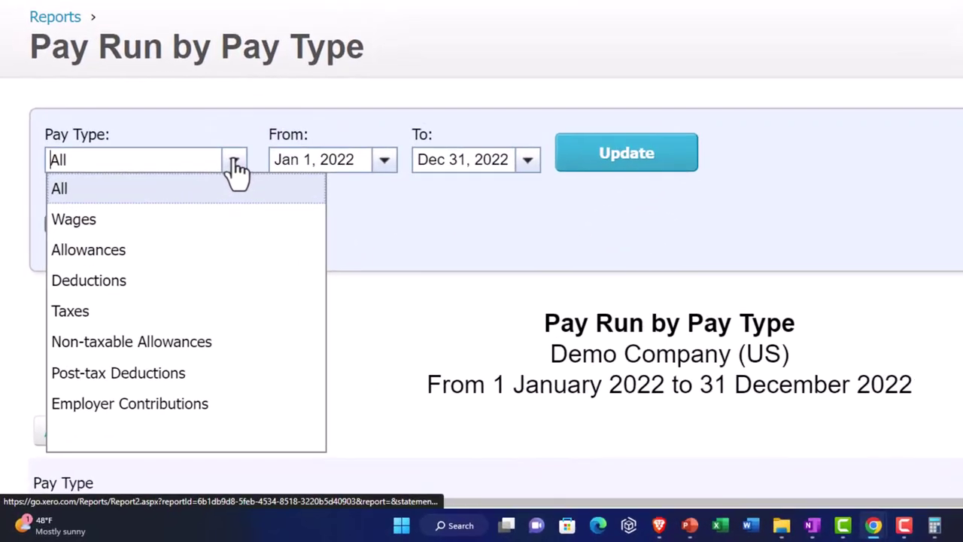
pyautogui.click(262, 172)
pyautogui.scroll(-5, 503, 271)
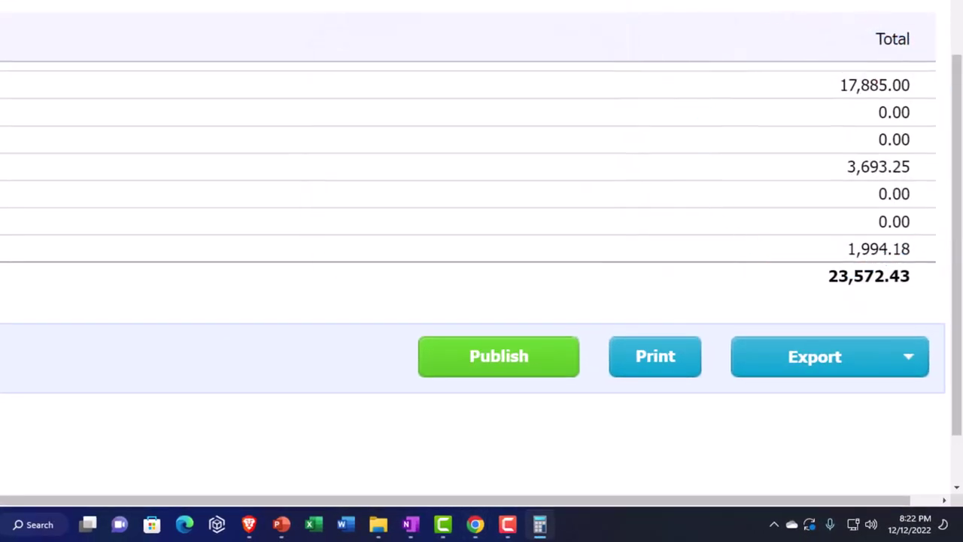
# Compare the Income Statement's Payroll Tax Expense and Wages and Salaries with the taxes and employer contributions in Pay Run by Pay Type
pyautogui.click(289, 9)
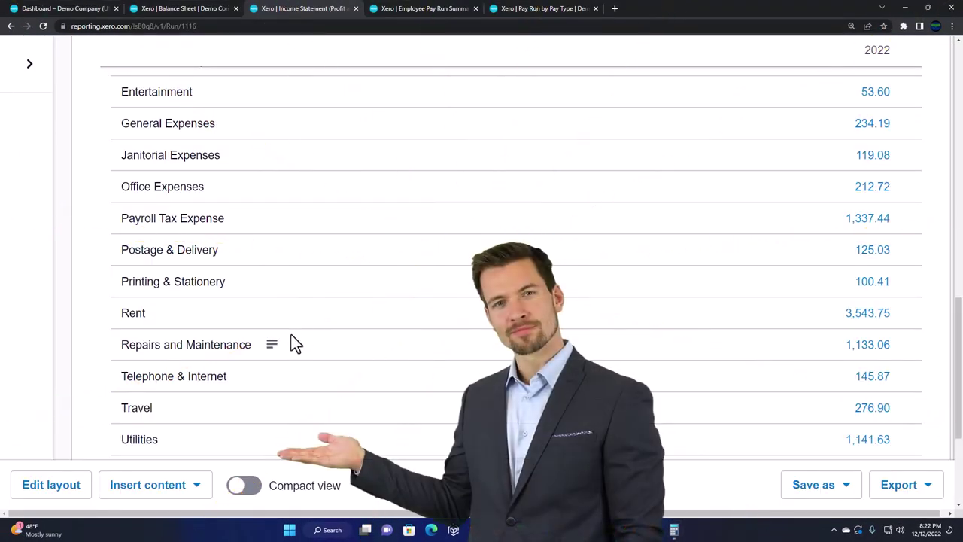
pyautogui.scroll(3, 295, 344)
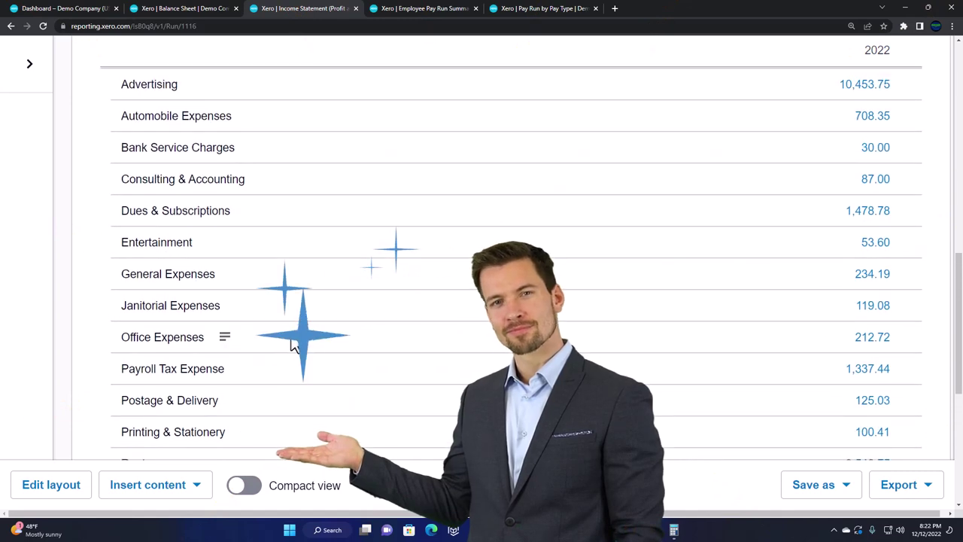
pyautogui.scroll(-1, 293, 335)
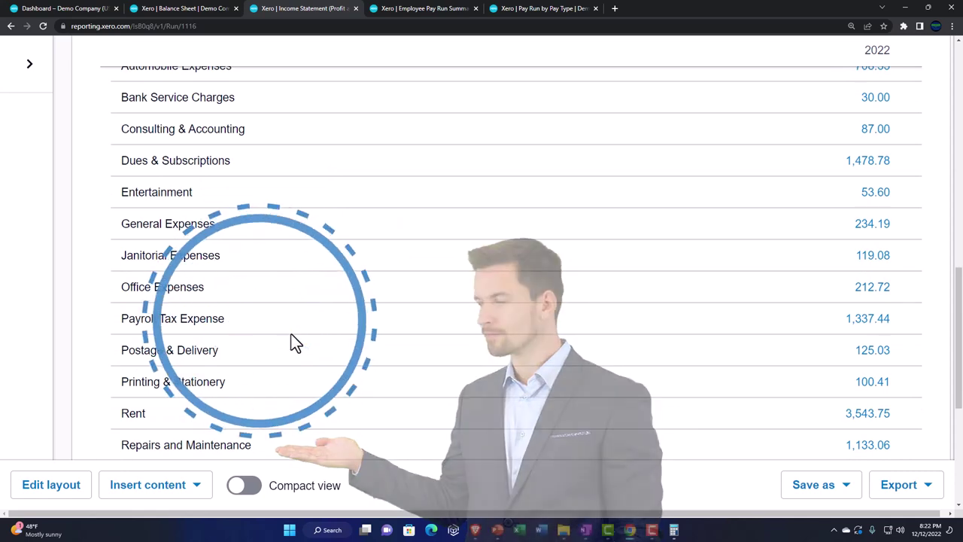
pyautogui.scroll(-3, 291, 334)
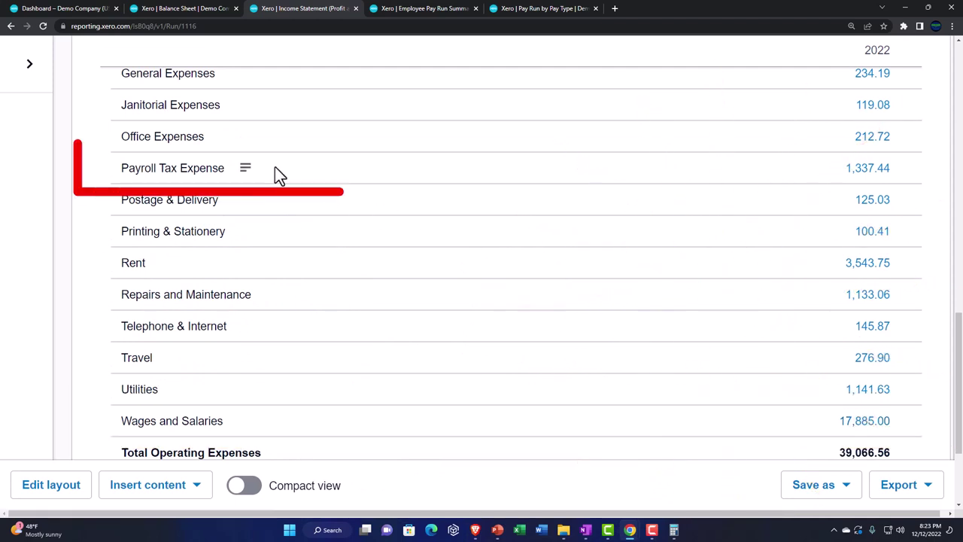
pyautogui.click(550, 8)
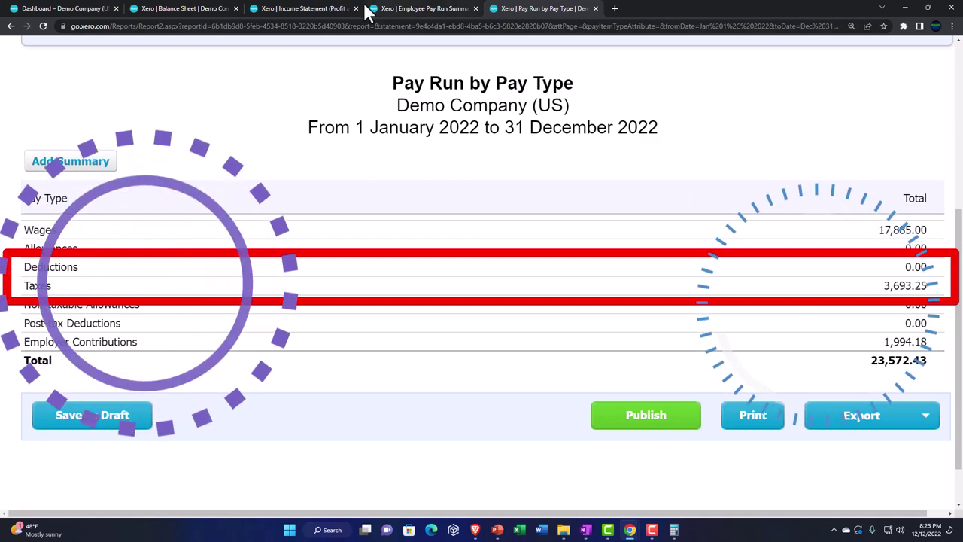
pyautogui.click(295, 11)
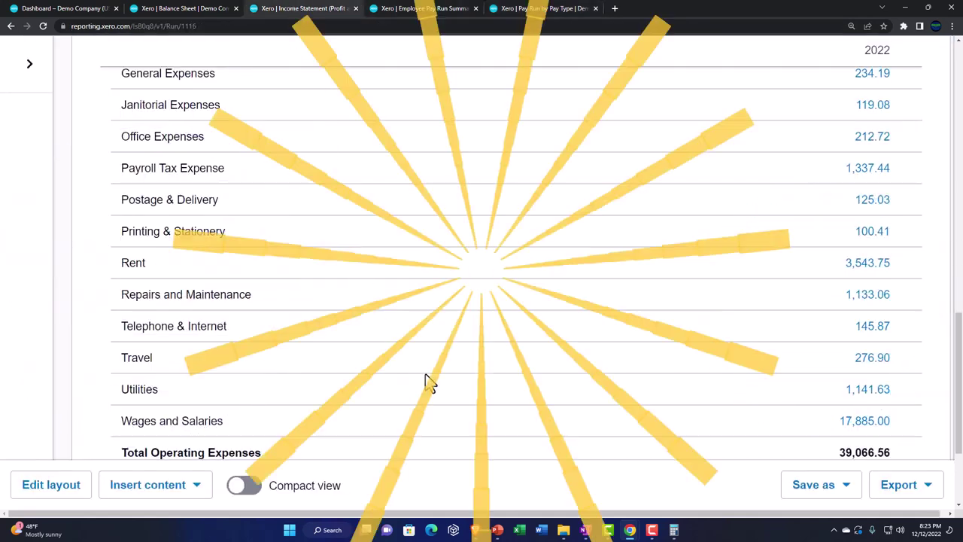
pyautogui.scroll(-1, 425, 382)
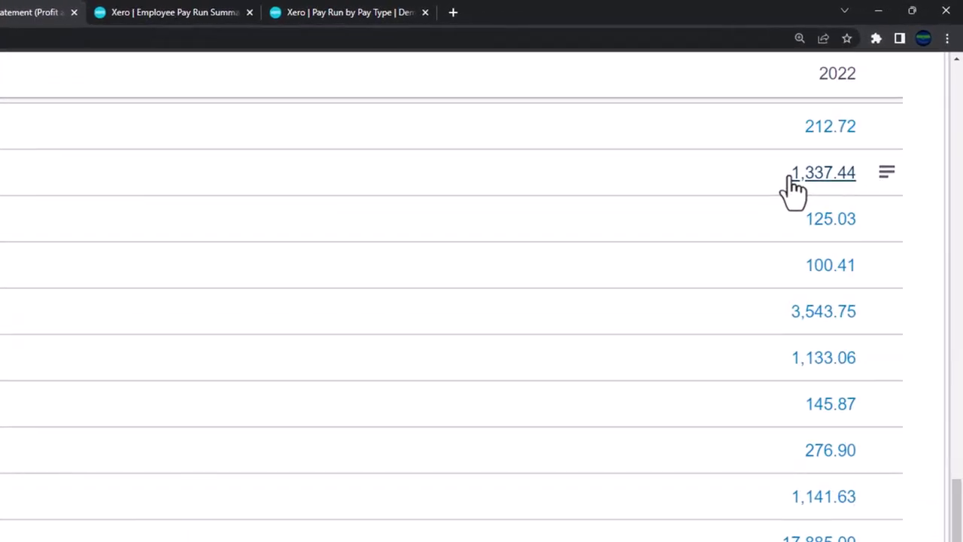
# Duplicate the Pay Run by Pay Type browser tab and open the Pay Run by Pay Item report in the copy
pyautogui.click(544, 9)
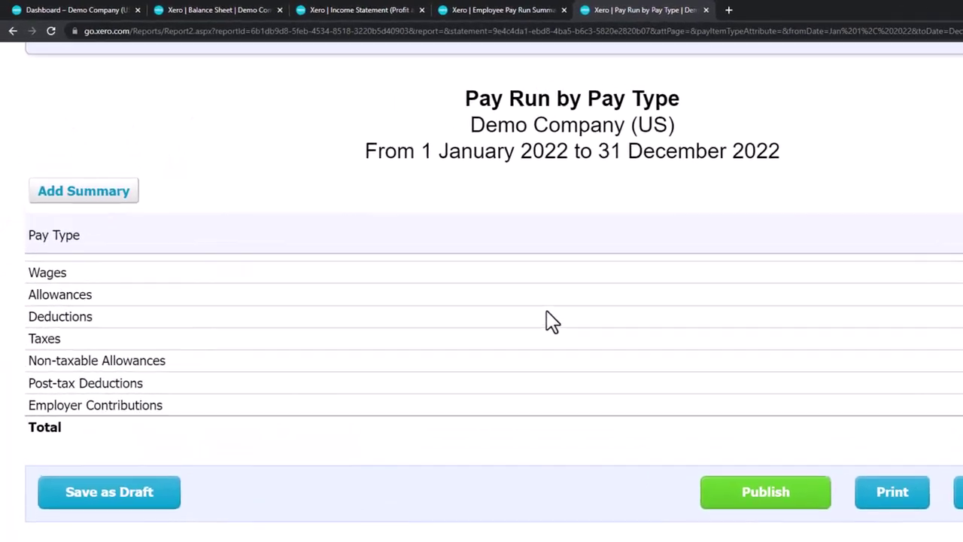
pyautogui.rightClick(640, 10)
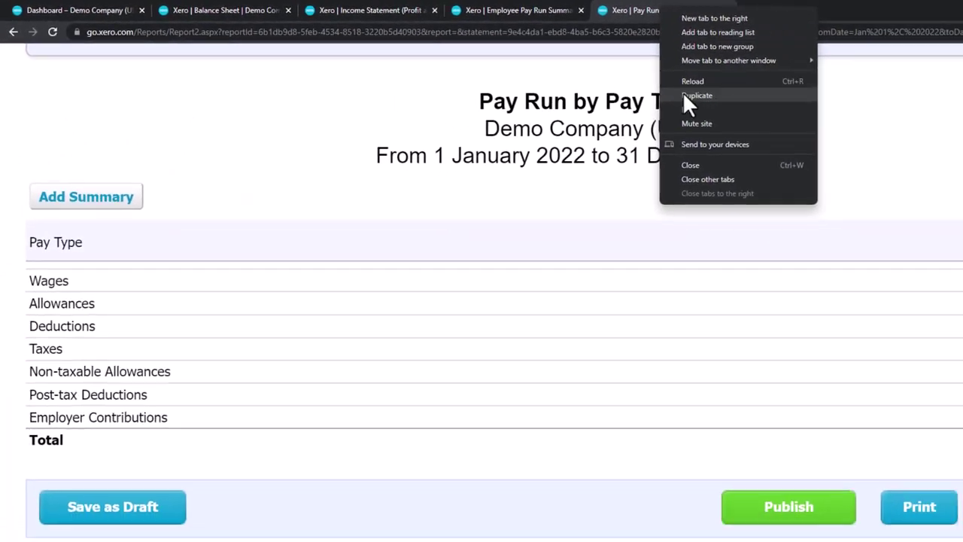
pyautogui.click(684, 97)
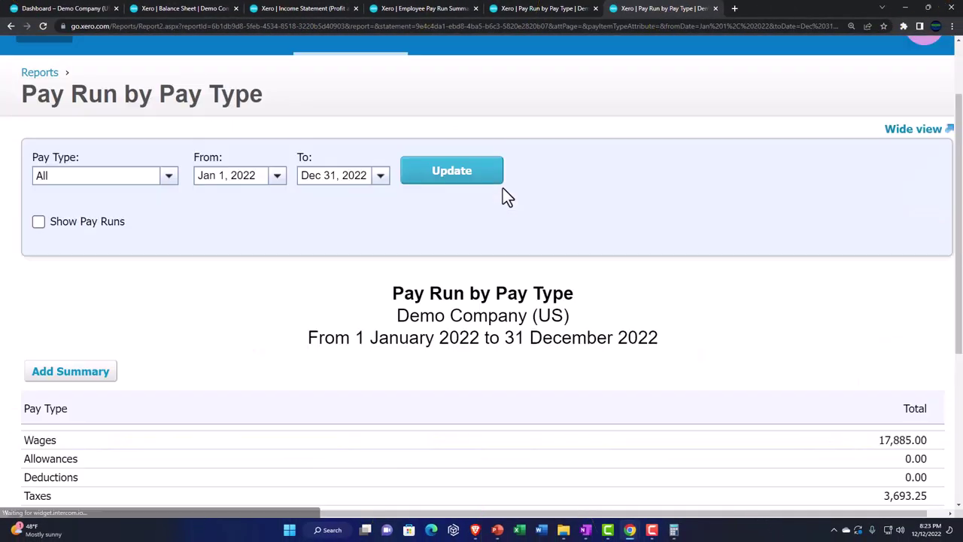
pyautogui.scroll(1, 503, 188)
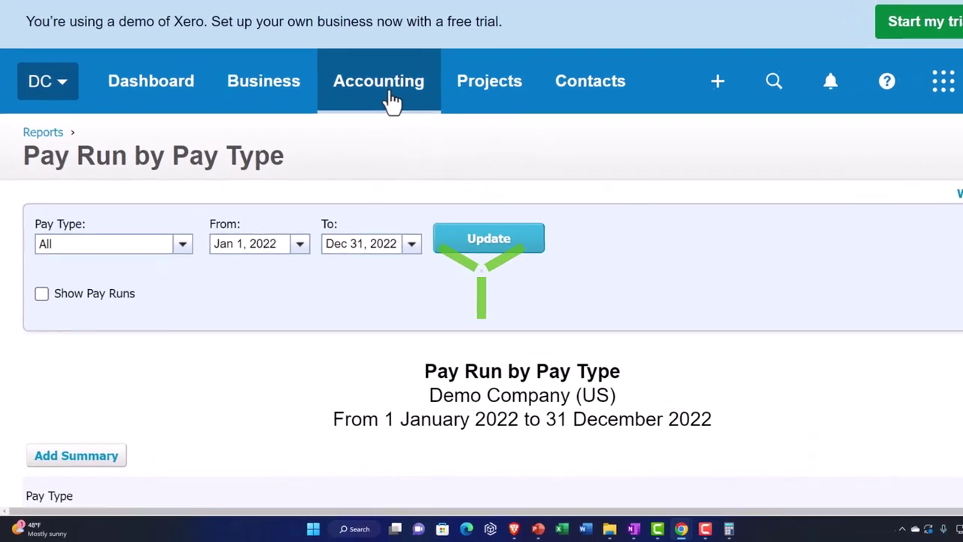
pyautogui.click(364, 129)
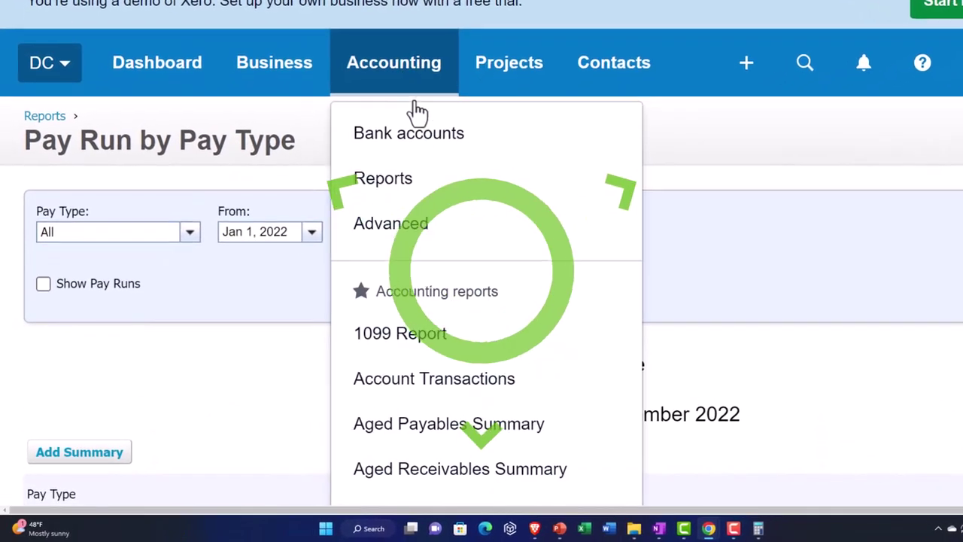
pyautogui.click(436, 194)
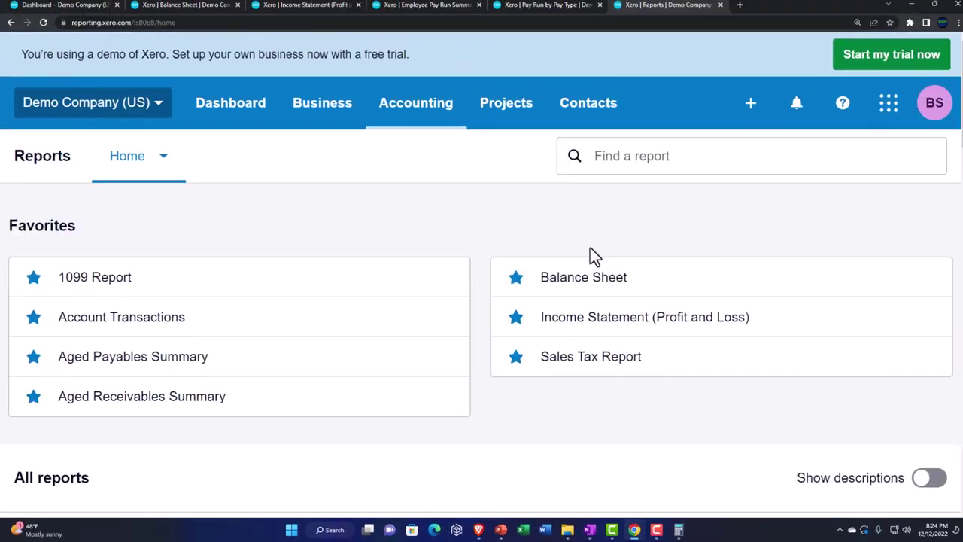
pyautogui.scroll(-15, 945, 318)
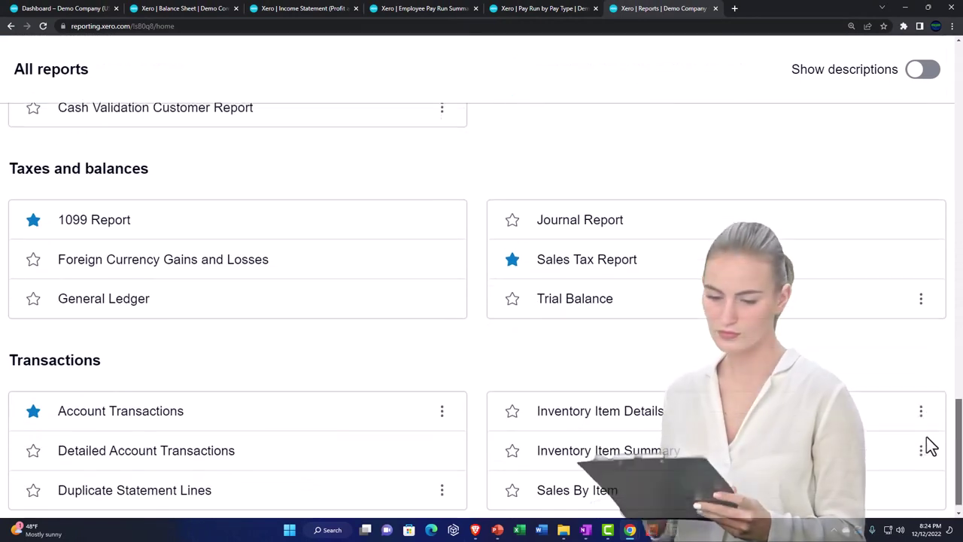
pyautogui.scroll(5, 409, 408)
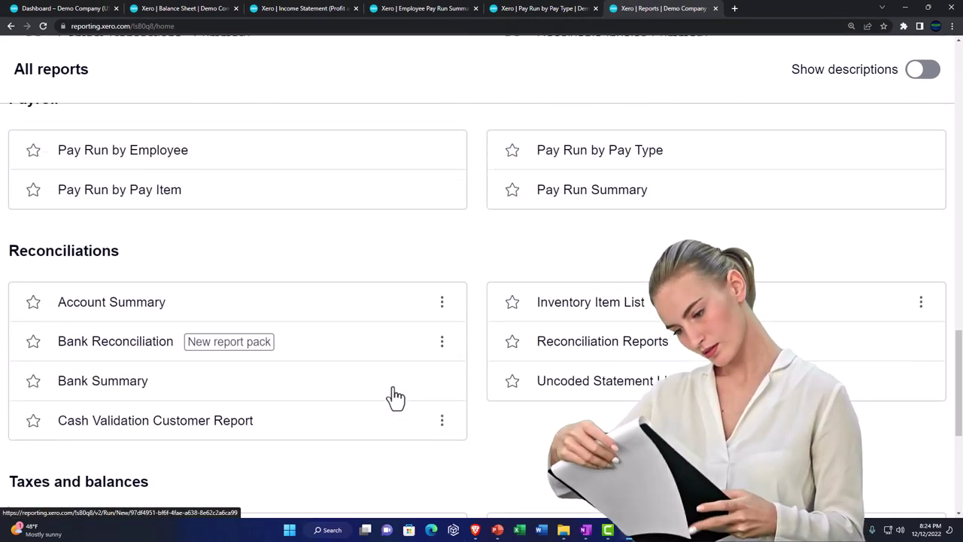
pyautogui.scroll(2, 389, 393)
pyautogui.click(125, 316)
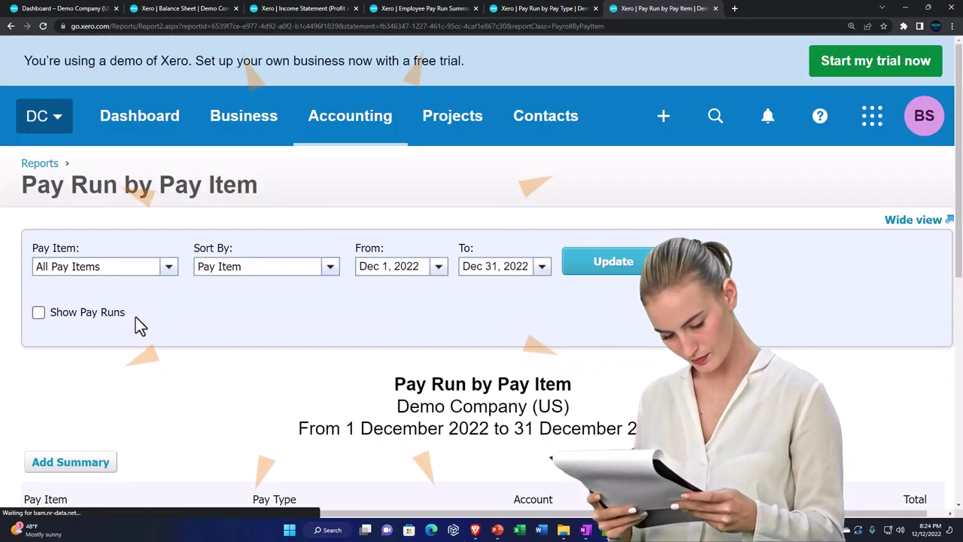
# Set the Pay Run by Pay Item report's start date to Jan 1, 2022 and update the report
pyautogui.scroll(-2, 135, 317)
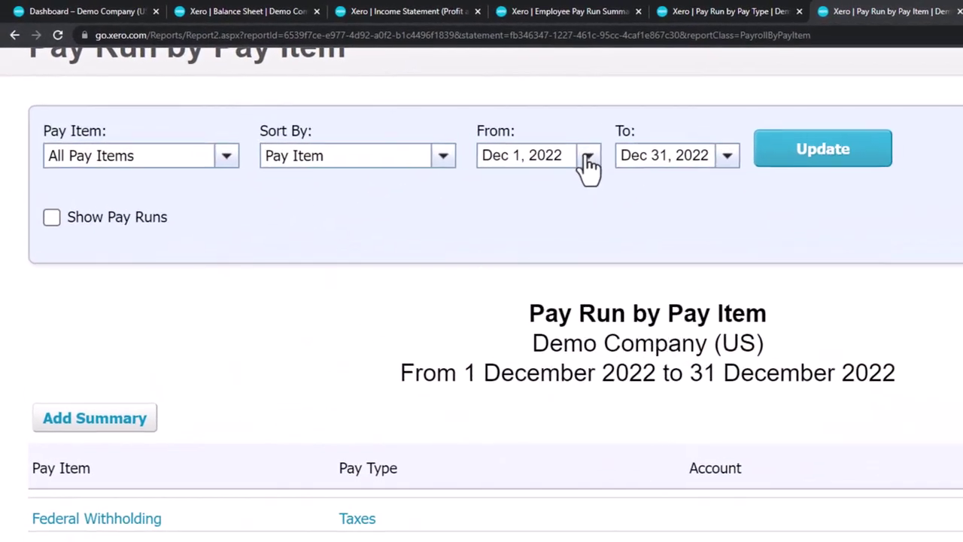
pyautogui.click(588, 160)
pyautogui.click(516, 191)
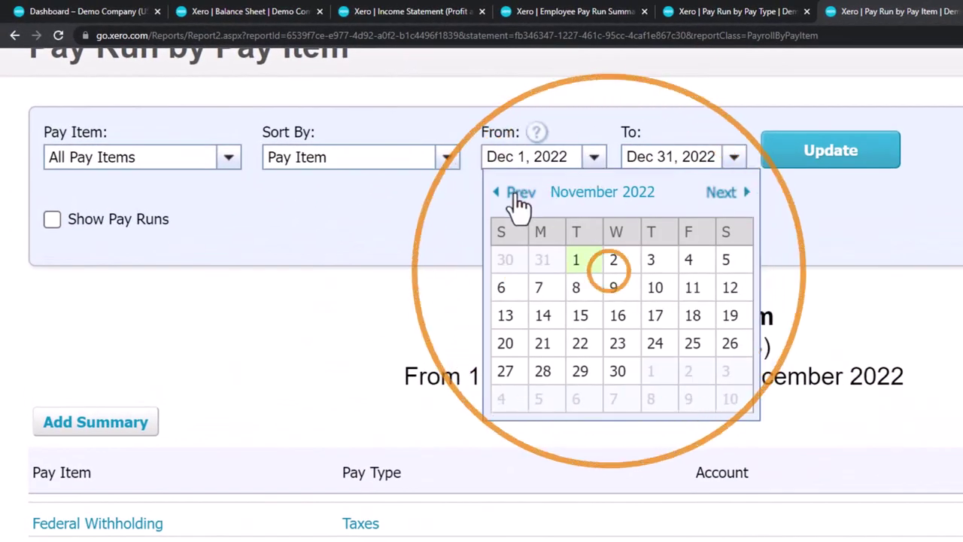
pyautogui.click(516, 191)
pyautogui.click(516, 194)
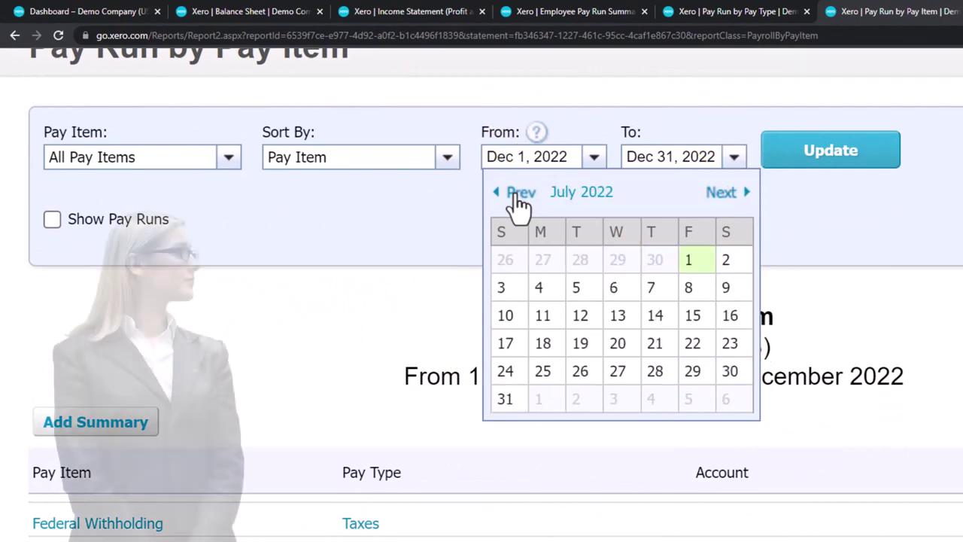
pyautogui.click(517, 194)
pyautogui.click(517, 194)
pyautogui.click(517, 194)
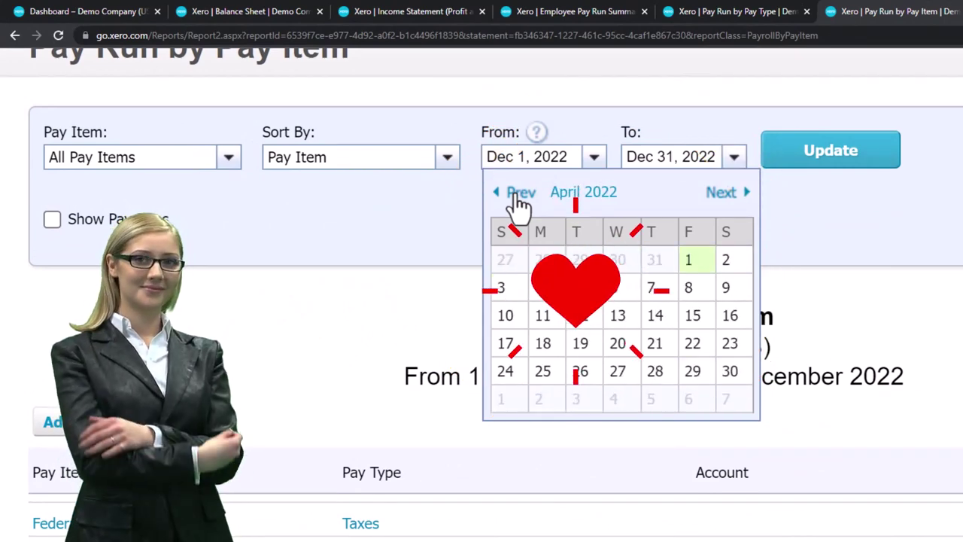
pyautogui.click(519, 194)
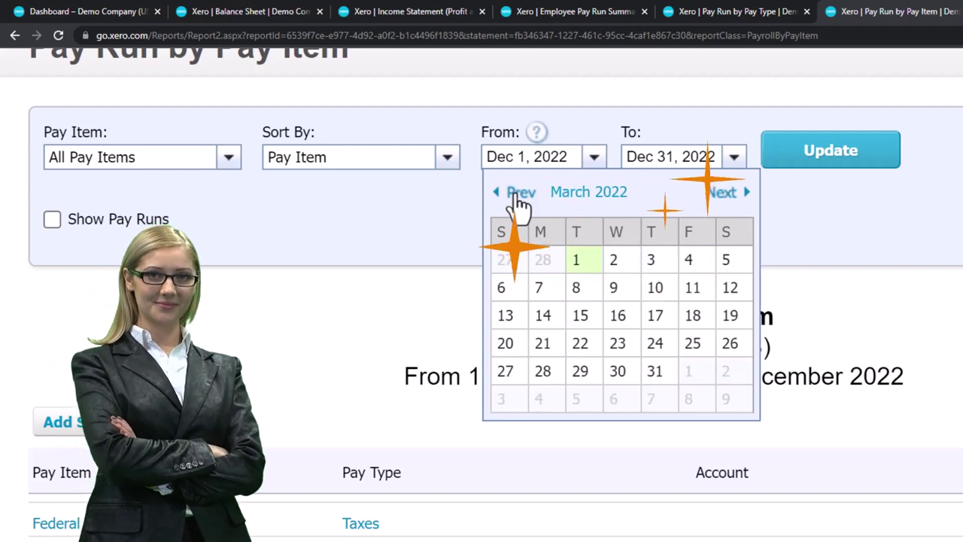
pyautogui.click(519, 194)
pyautogui.click(519, 194)
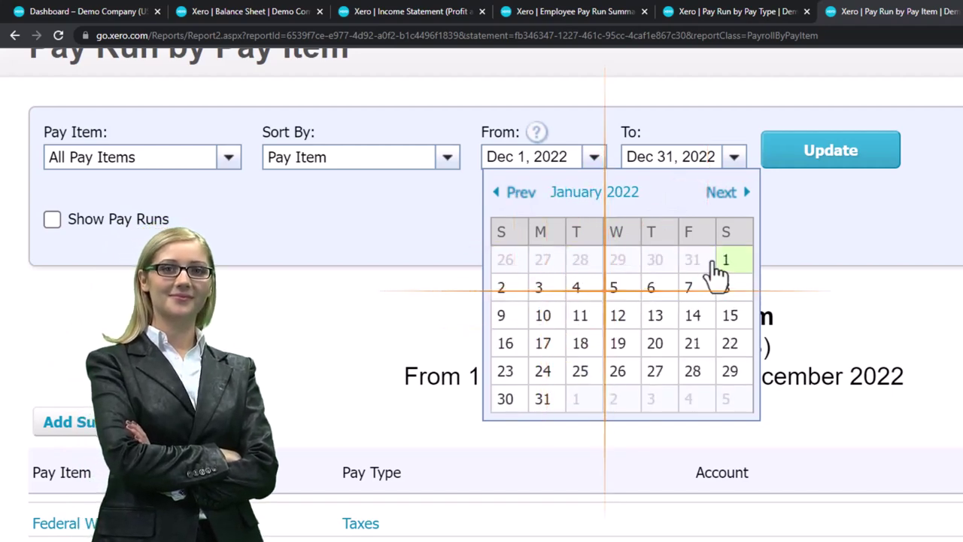
pyautogui.click(725, 259)
pyautogui.click(823, 156)
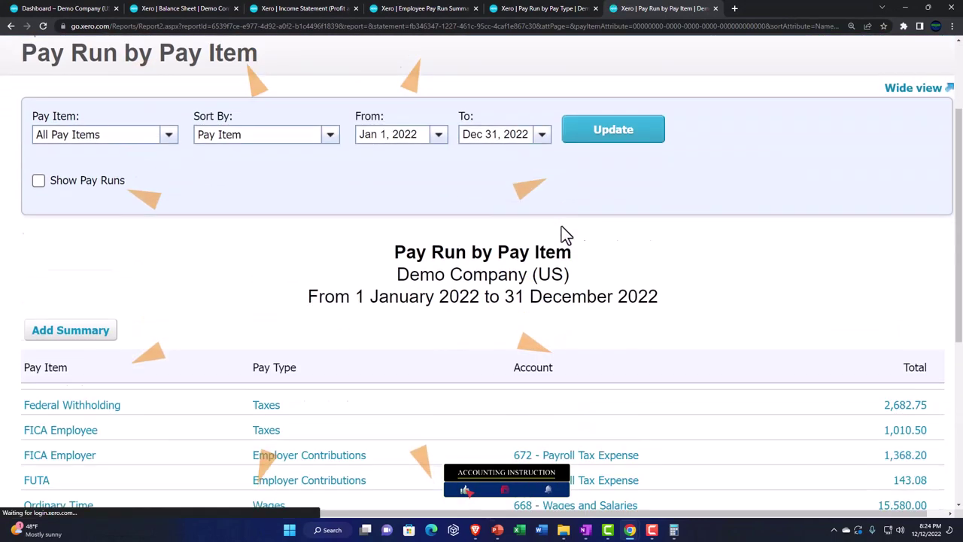
# Clear the calculator and add the FICA Employer, FUTA and SUTA amounts over the report: 1,368.20 + 143.08 + 482.90
pyautogui.scroll(-2, 561, 227)
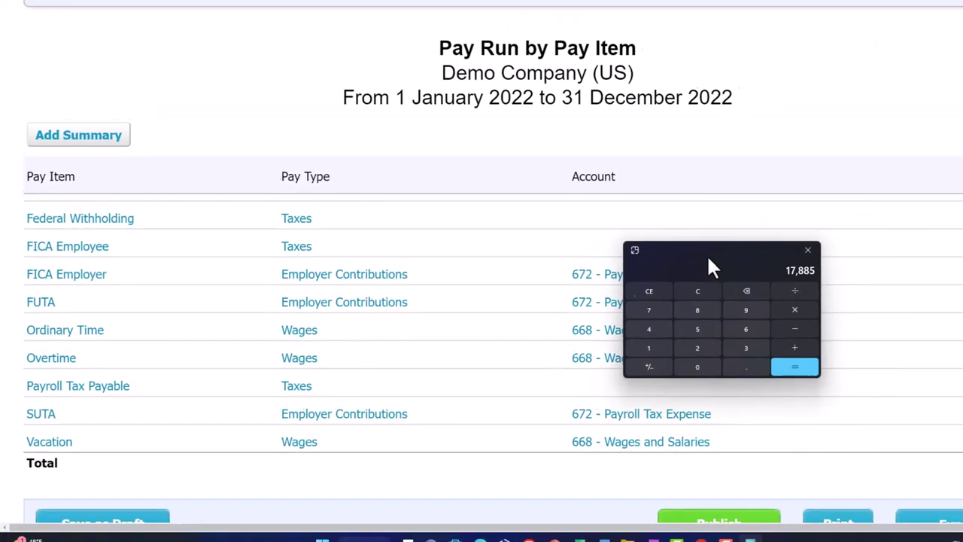
pyautogui.moveTo(853, 238); pyautogui.dragTo(817, 258)
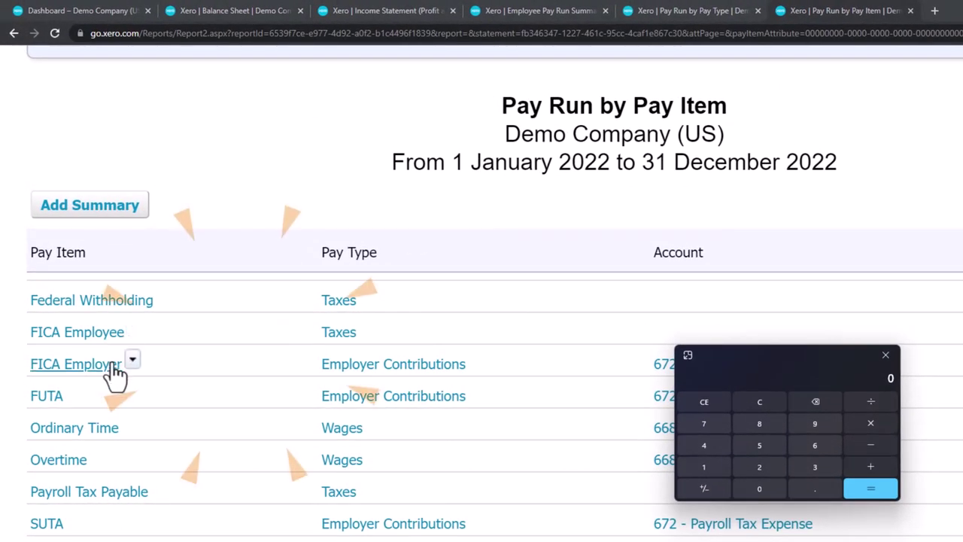
pyautogui.moveTo(840, 374); pyautogui.dragTo(962, 400)
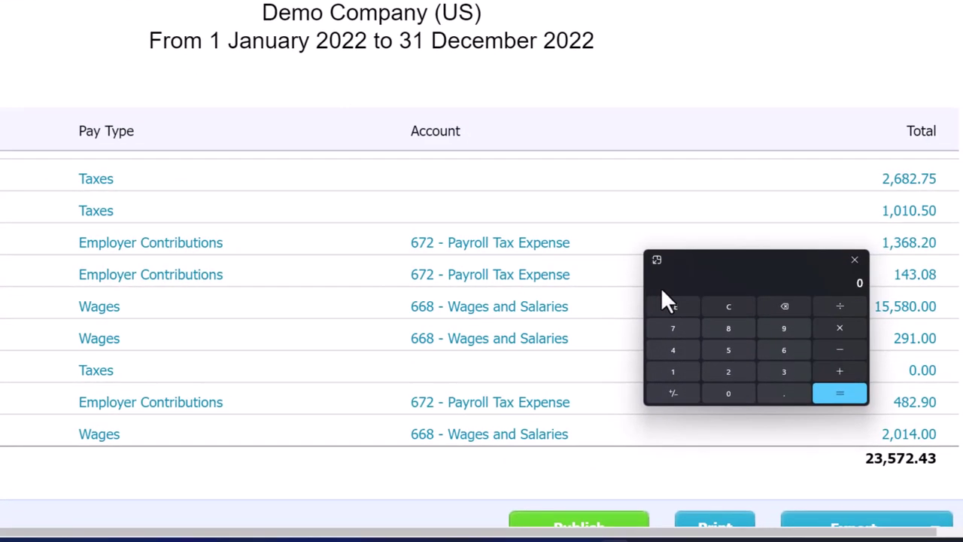
pyautogui.write('1,368.2')
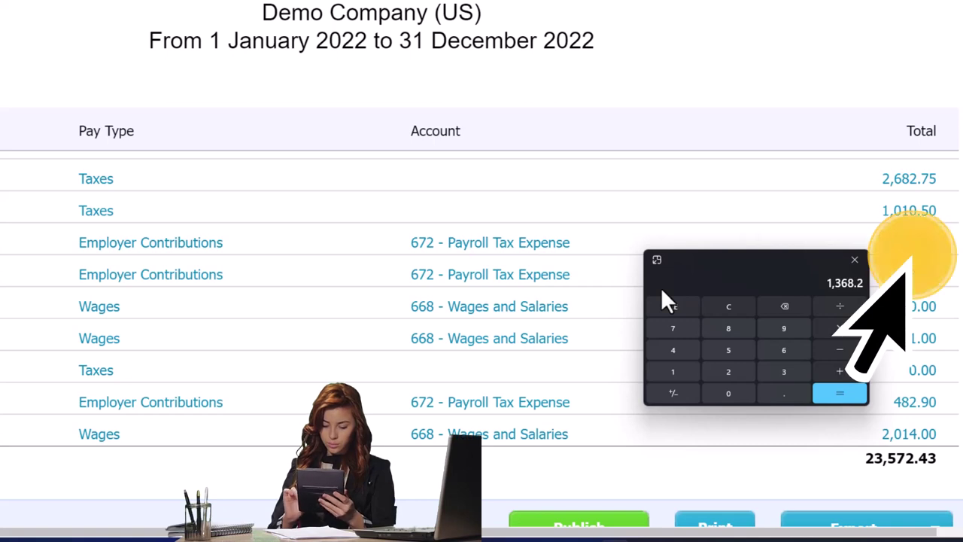
pyautogui.moveTo(737, 269); pyautogui.dragTo(740, 303)
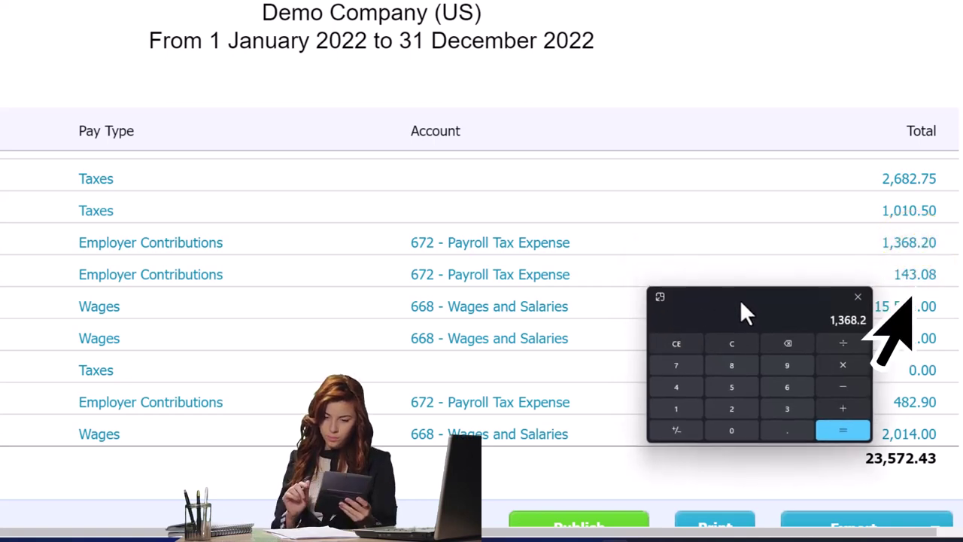
pyautogui.write('143.08')
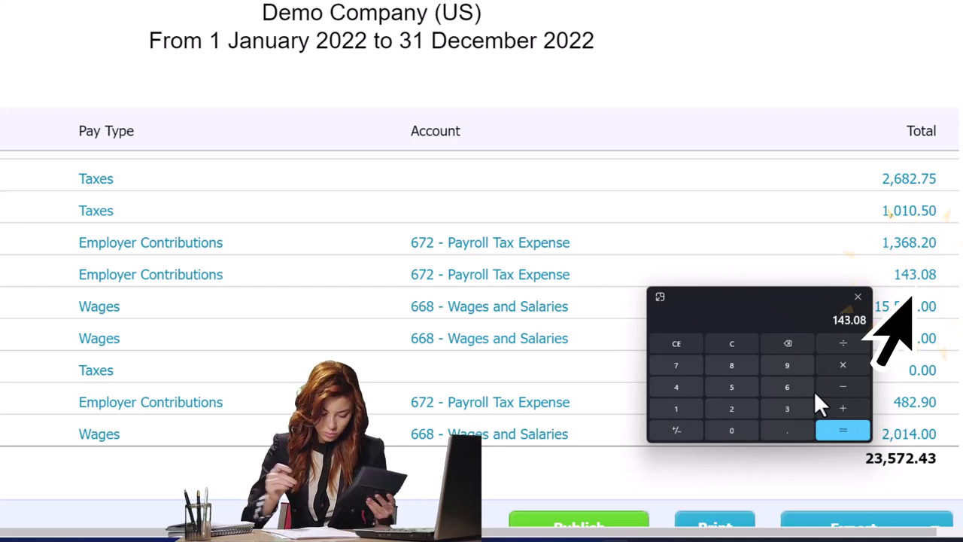
pyautogui.press('Return')
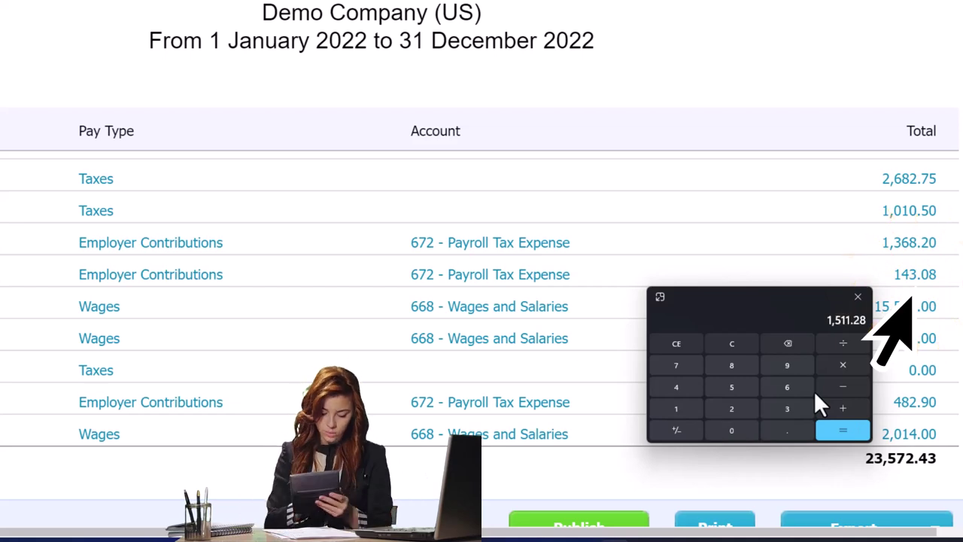
pyautogui.moveTo(768, 294); pyautogui.dragTo(199, 449)
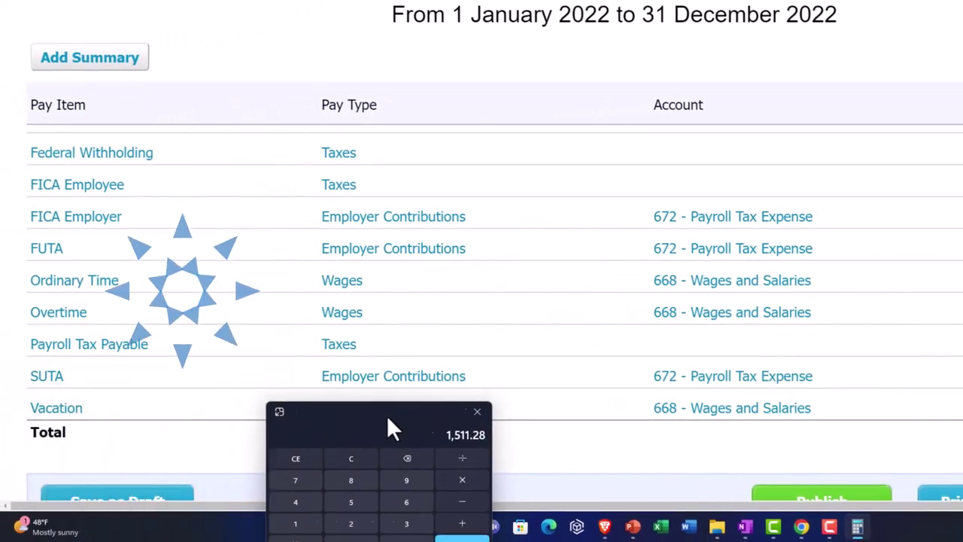
pyautogui.moveTo(388, 419); pyautogui.dragTo(962, 210)
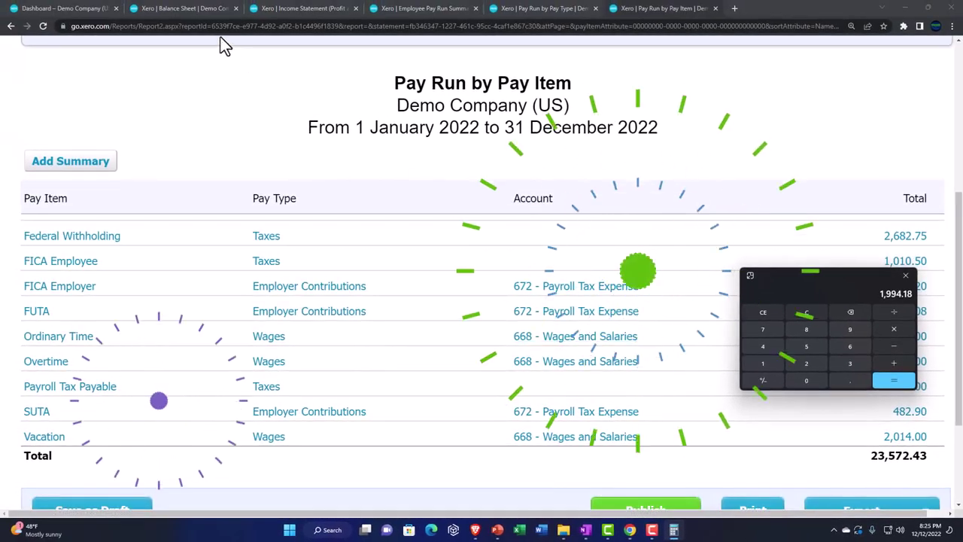
# Check the calculated employer tax sum against the Income Statement's Payroll Tax Expense, then return to the Pay Run by Pay Item report
pyautogui.click(291, 8)
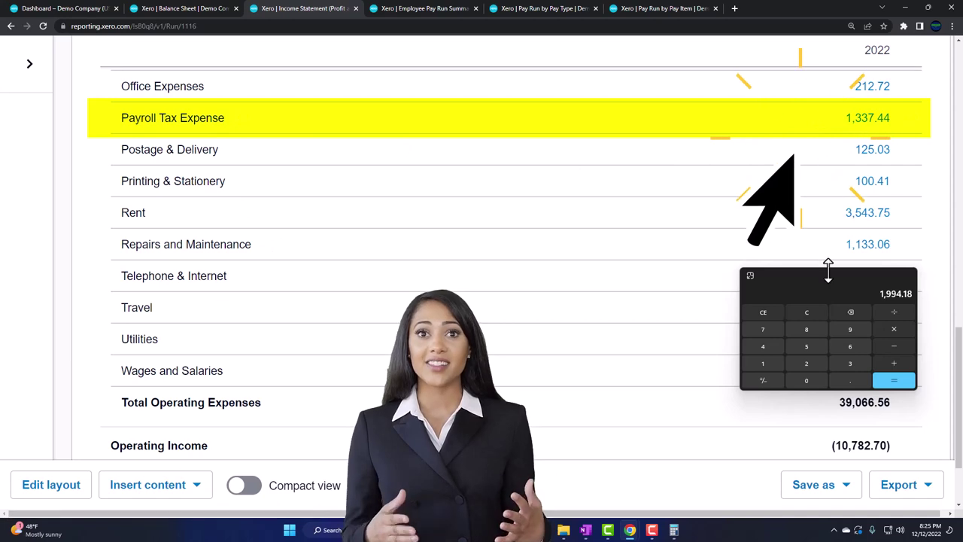
pyautogui.moveTo(823, 280); pyautogui.dragTo(962, 271)
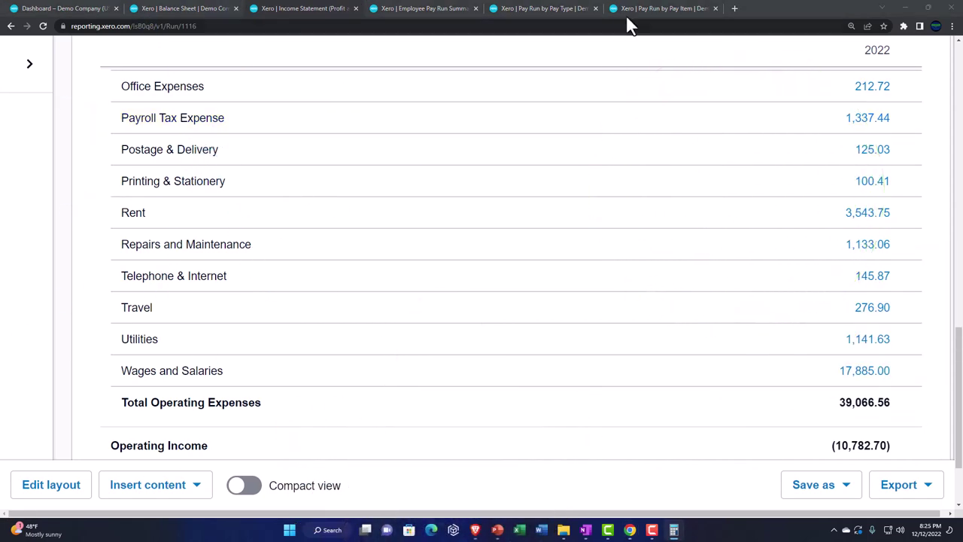
pyautogui.click(634, 9)
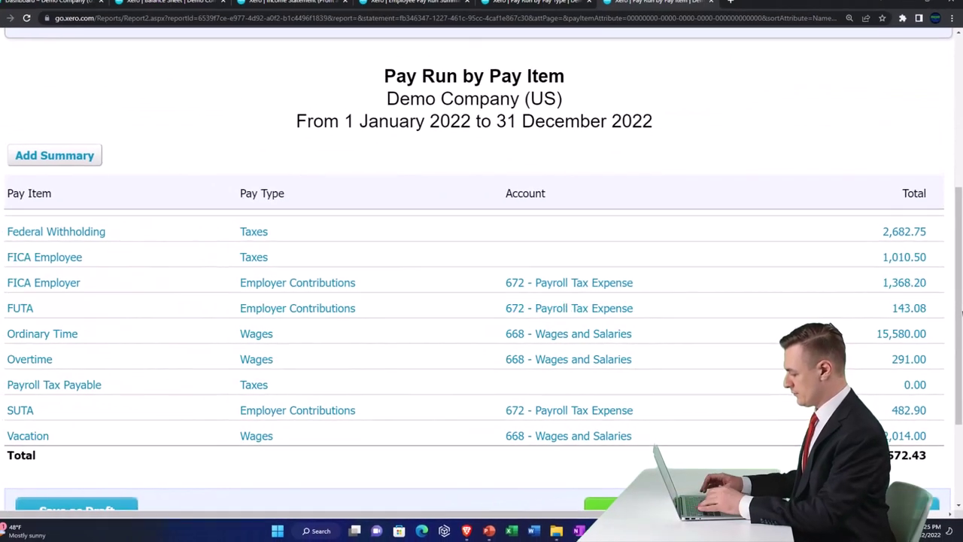
# Duplicate the Pay Run by Pay Item browser tab and open the Pay Run Summary report in the copy
pyautogui.scroll(3, 481, 301)
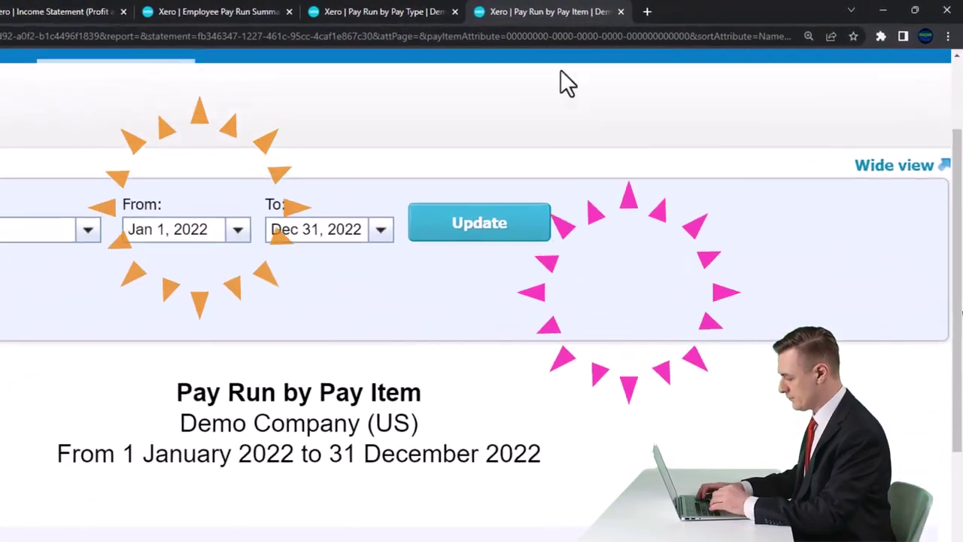
pyautogui.rightClick(531, 11)
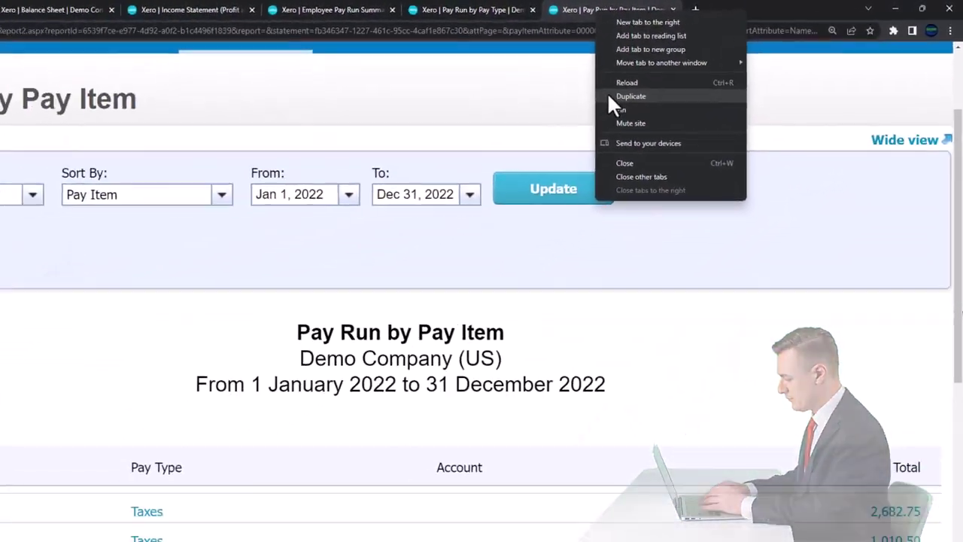
pyautogui.click(530, 123)
pyautogui.scroll(2, 631, 139)
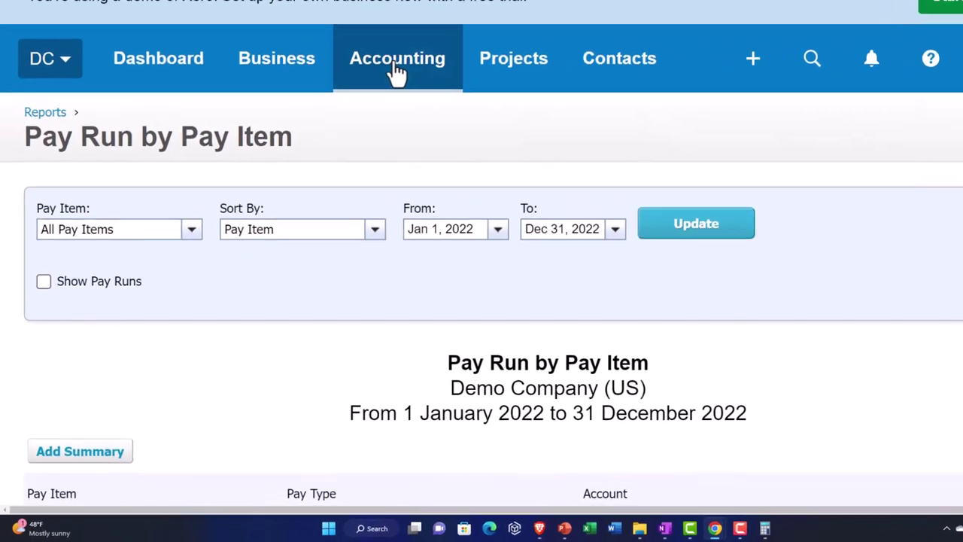
pyautogui.click(349, 120)
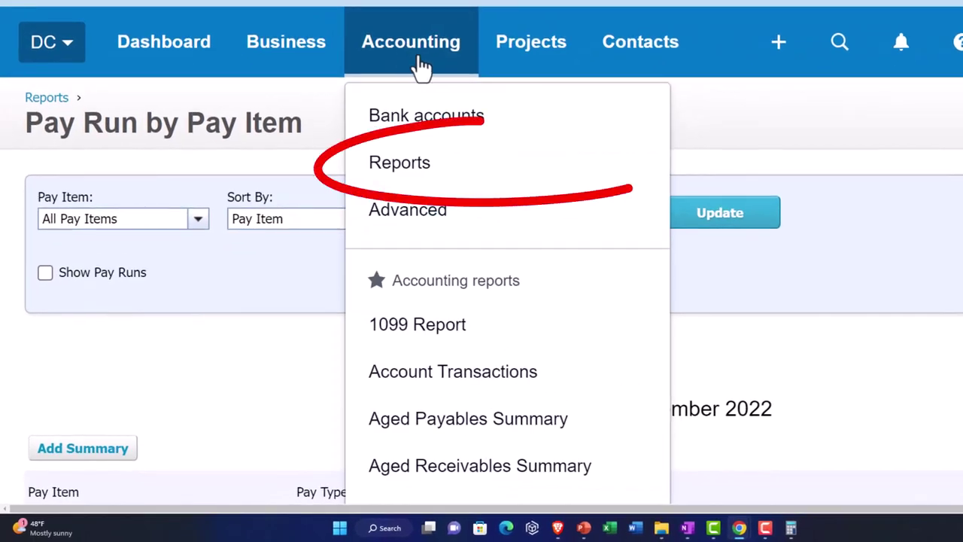
pyautogui.click(419, 179)
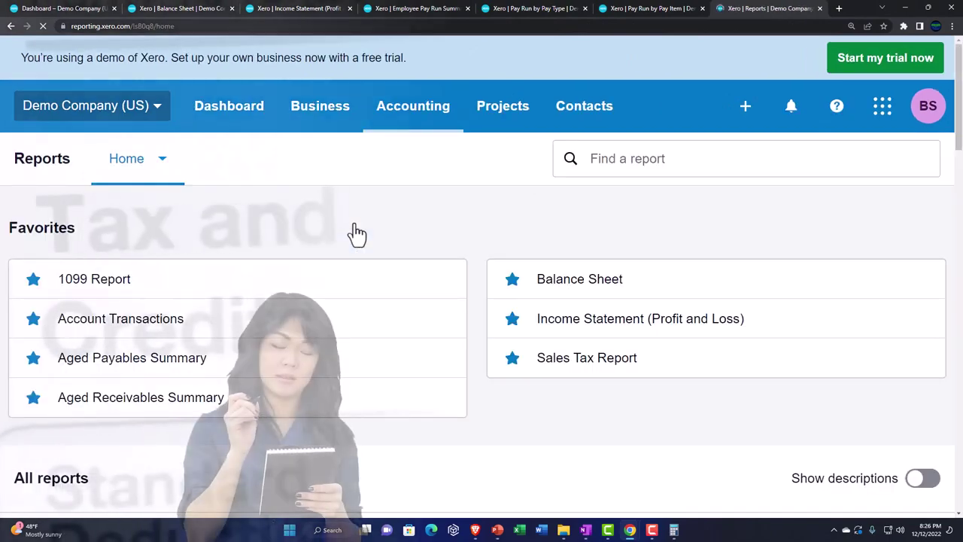
pyautogui.scroll(-5, 384, 254)
pyautogui.scroll(-10, 386, 256)
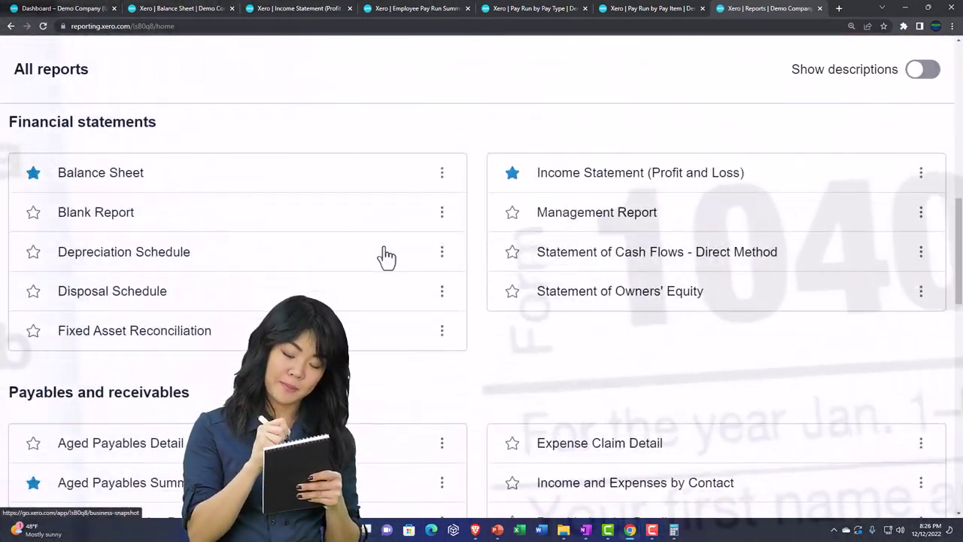
pyautogui.scroll(-1, 386, 256)
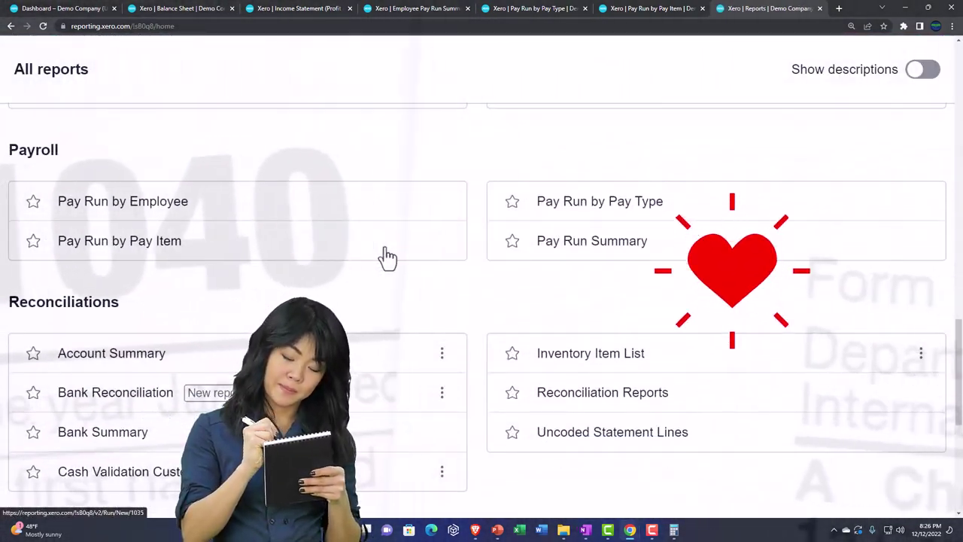
pyautogui.click(595, 255)
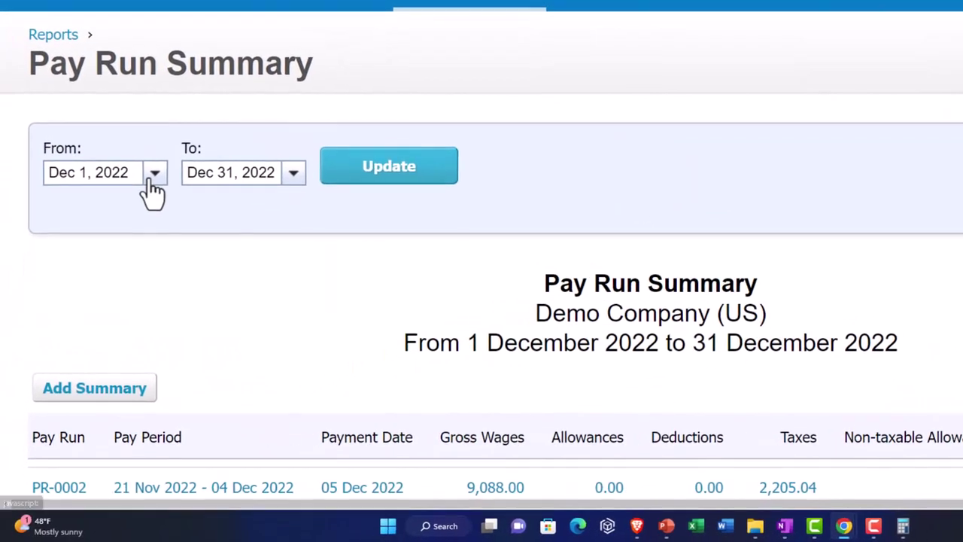
# Set the Pay Run Summary report's start date to Jan 1, 2022 and update the report
pyautogui.click(153, 179)
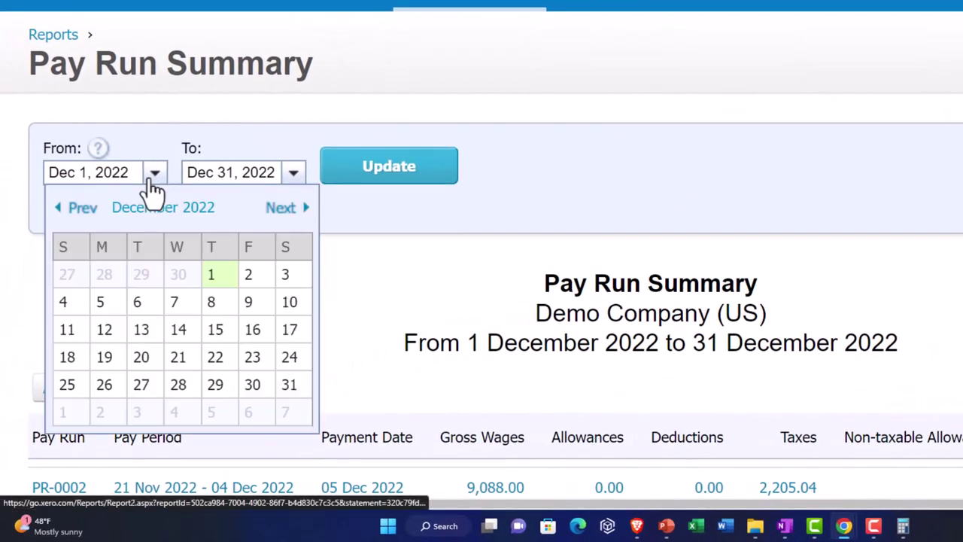
pyautogui.click(85, 214)
pyautogui.click(85, 214)
pyautogui.click(86, 214)
pyautogui.click(85, 214)
pyautogui.click(85, 214)
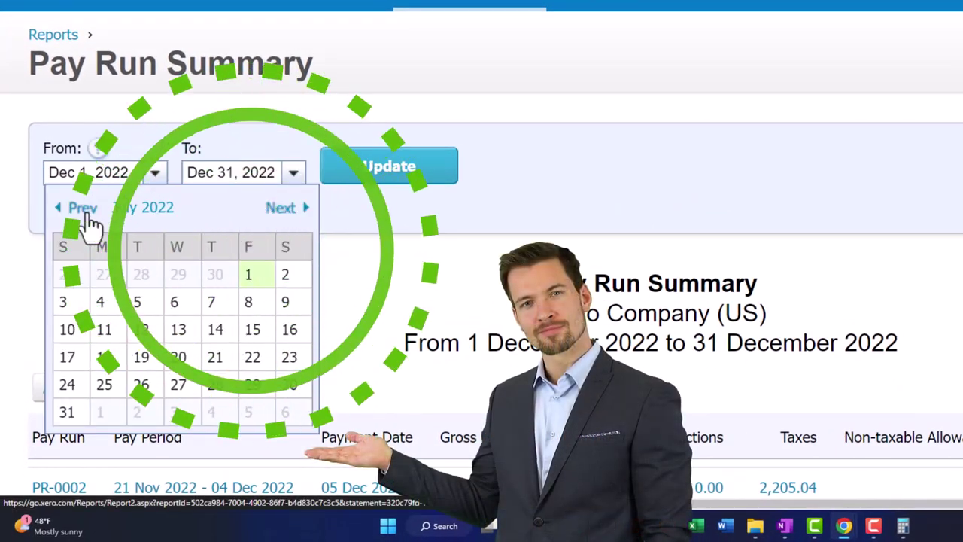
pyautogui.click(85, 214)
pyautogui.click(85, 214)
pyautogui.click(85, 214)
pyautogui.click(86, 214)
pyautogui.click(85, 214)
pyautogui.click(85, 213)
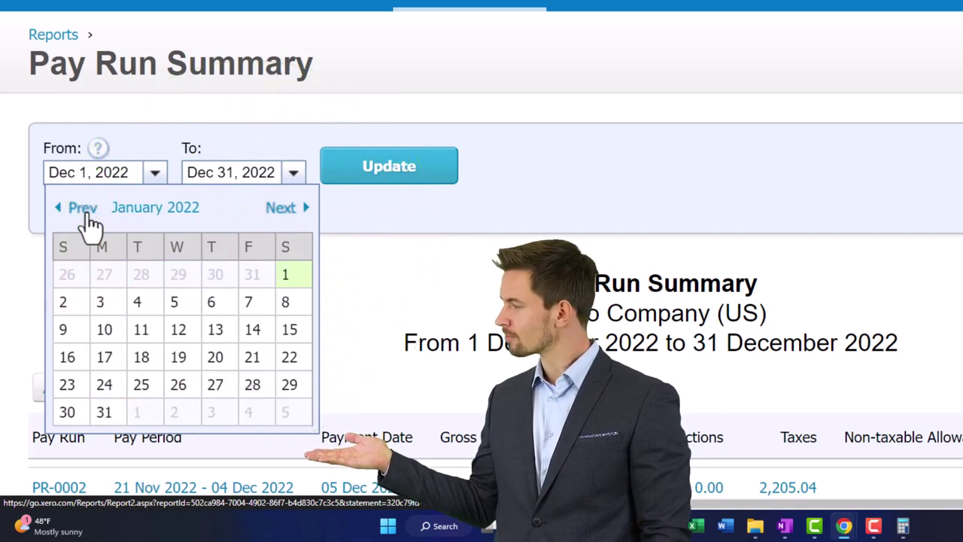
pyautogui.click(279, 279)
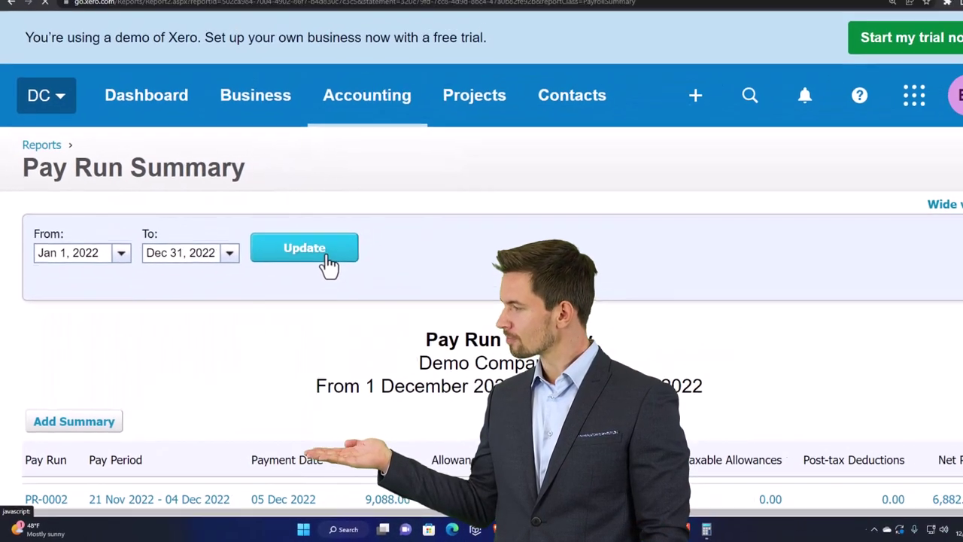
pyautogui.click(328, 258)
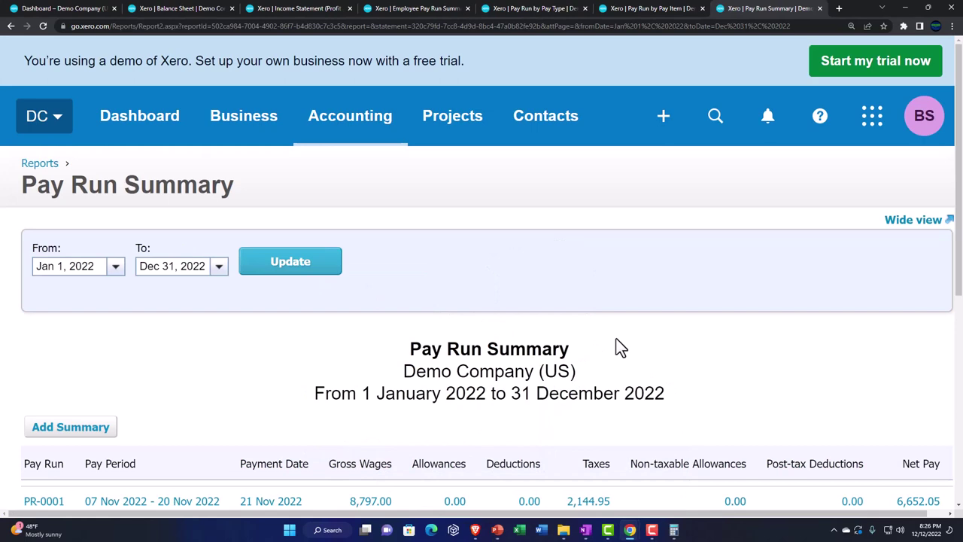
# Check the net pay of pay run PR-0001 in Calculator by subtracting its taxes of 2,144.95 from gross wages of 8,797.00
pyautogui.scroll(-3, 615, 339)
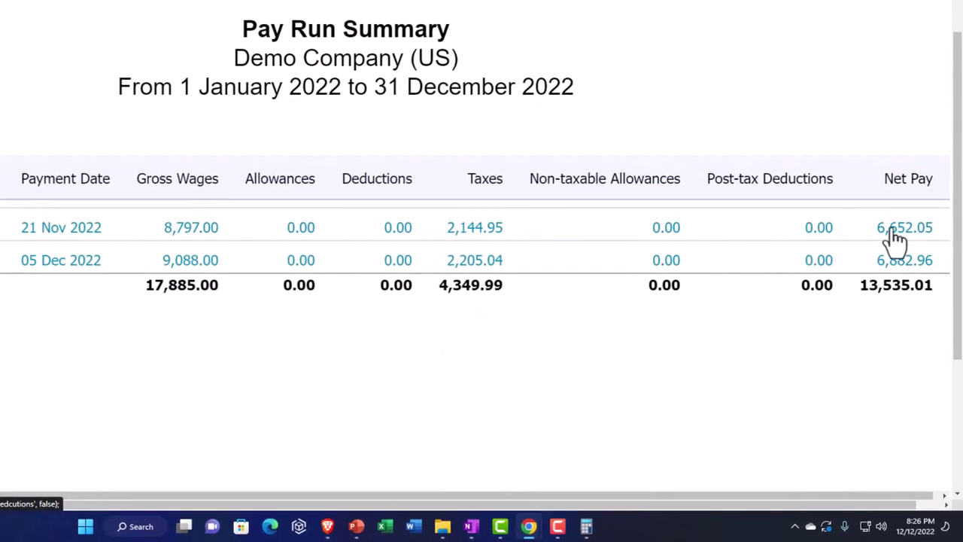
pyautogui.click(586, 526)
pyautogui.moveTo(895, 243); pyautogui.dragTo(449, 316)
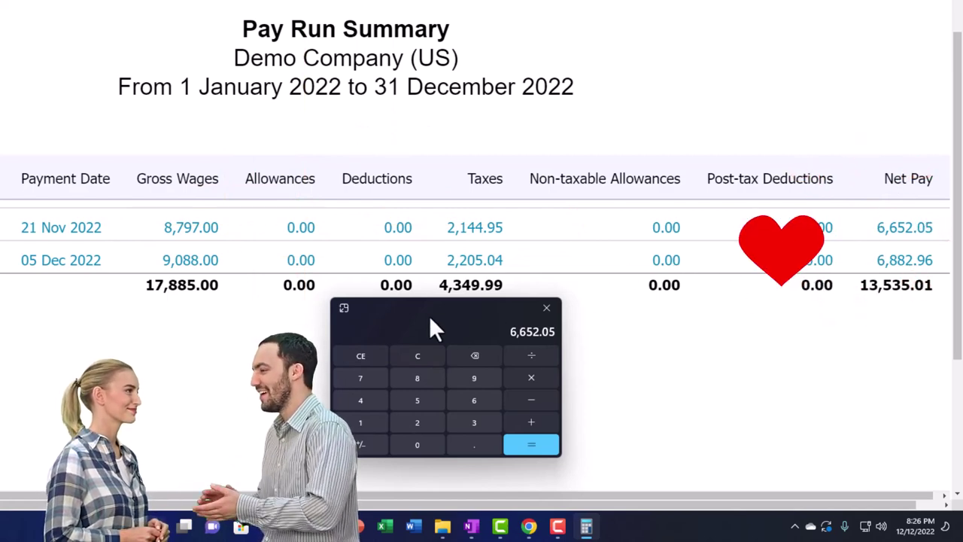
pyautogui.click(445, 291)
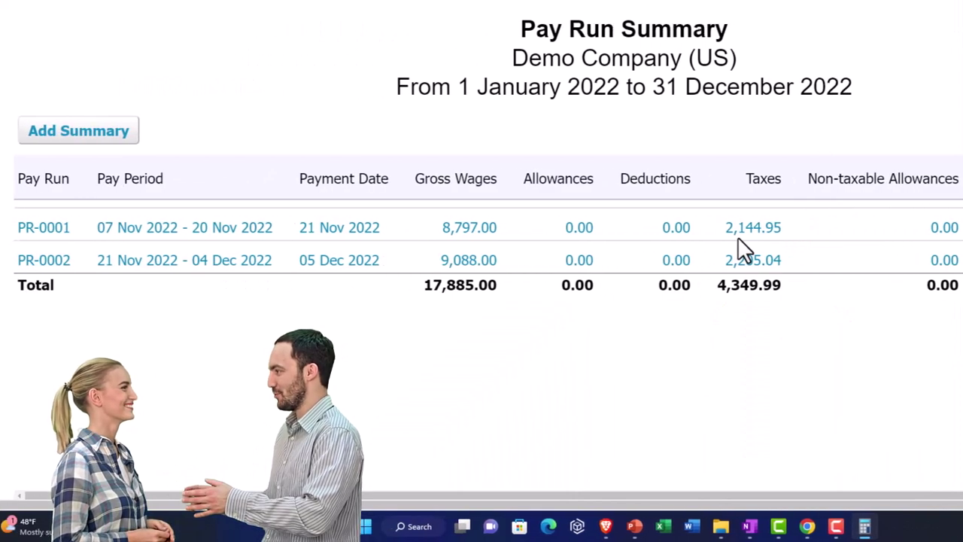
# Try to drill down into pay run PR-0001 from the Pay Run Summary, then return to the report
pyautogui.click(66, 238)
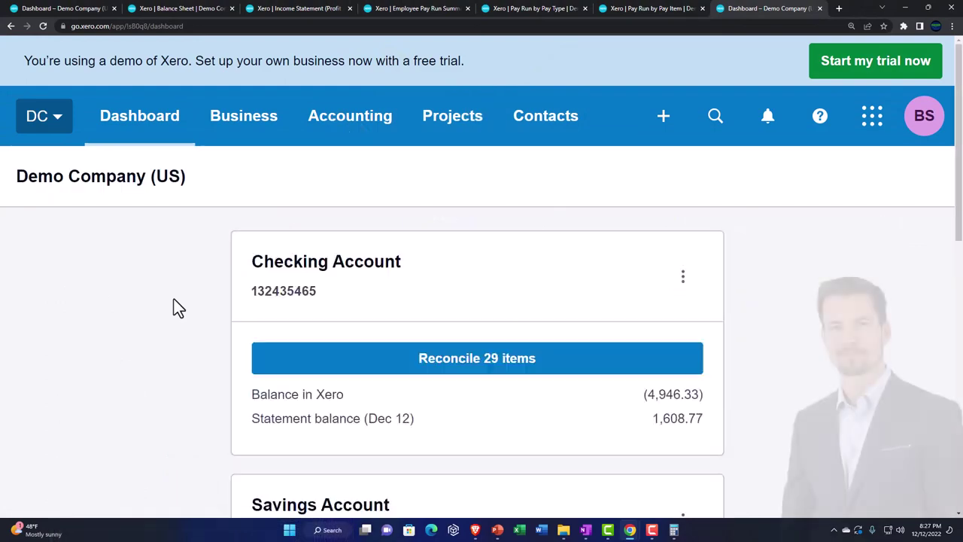
pyautogui.scroll(-7, 173, 299)
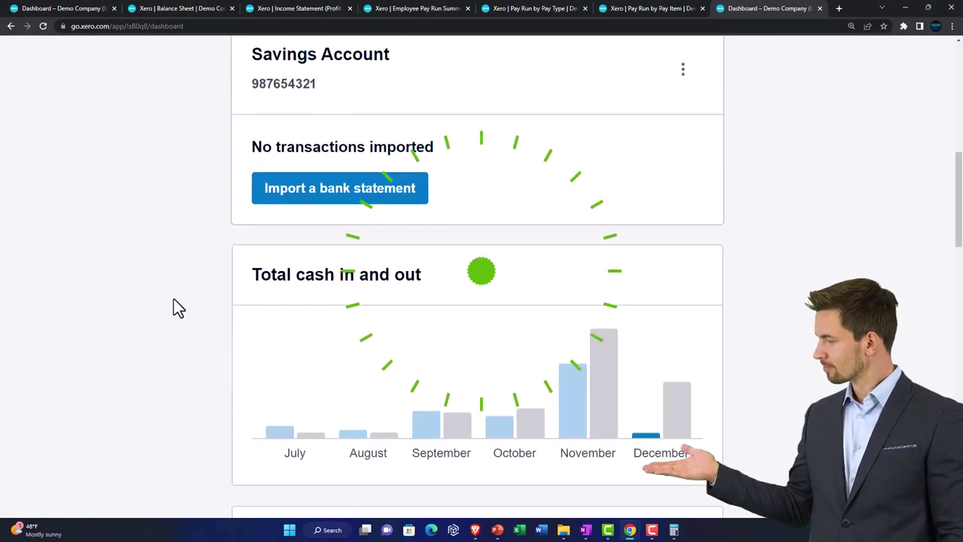
pyautogui.scroll(-4, 174, 298)
pyautogui.scroll(9, 178, 302)
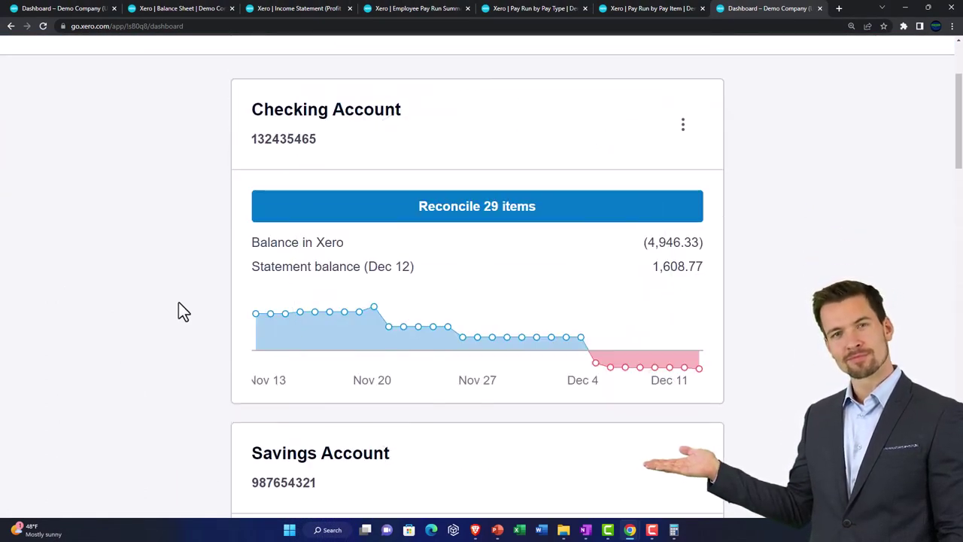
pyautogui.scroll(2, 178, 303)
pyautogui.click(11, 26)
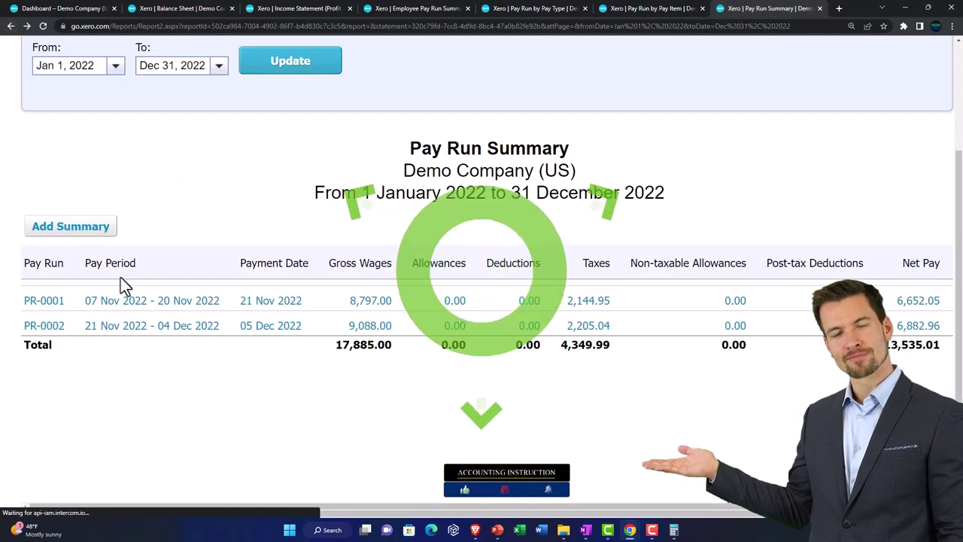